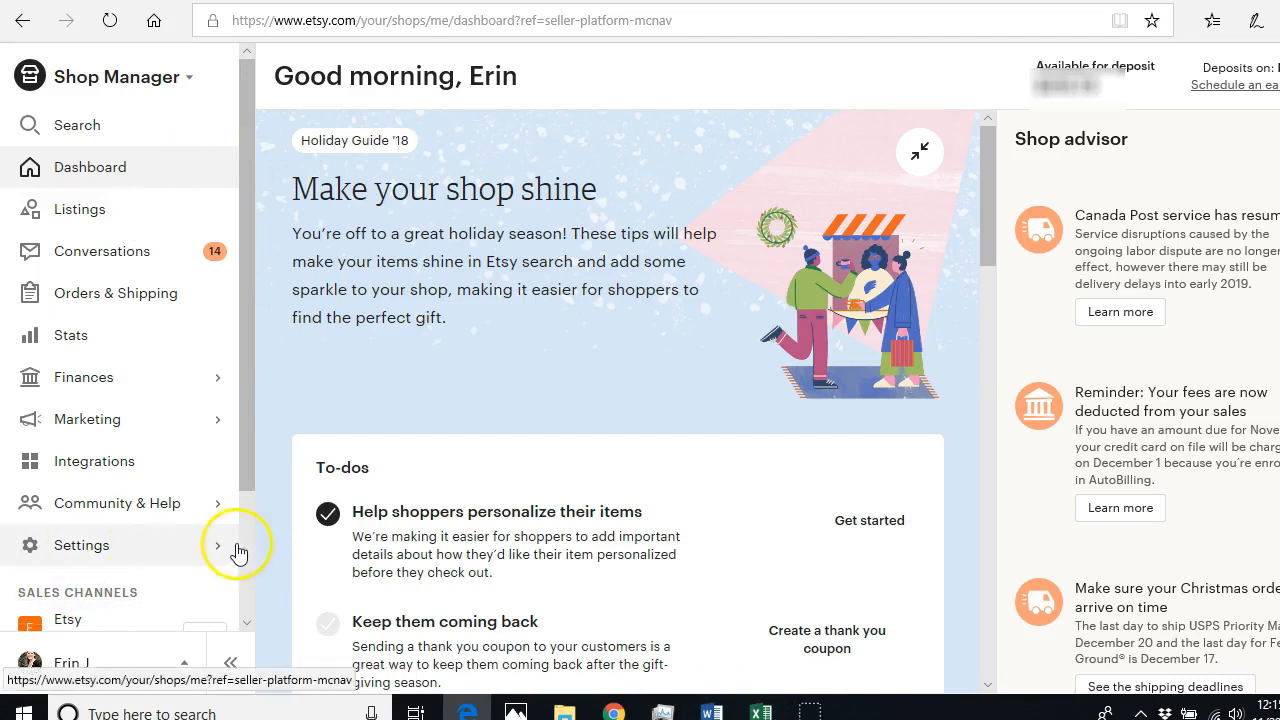
Switch to the blank sales and expenses workbook in Excel and maximize its Etsy Monthly Fees sheet
mouse_move(764, 705)
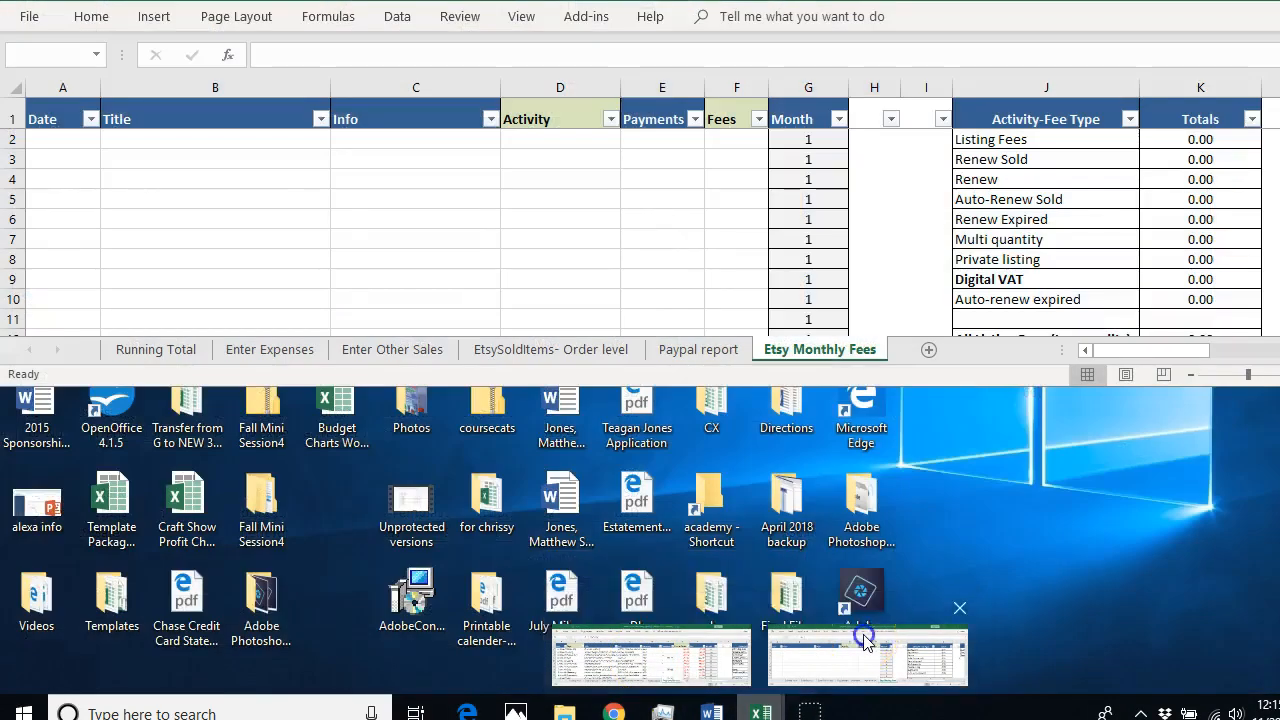
click(865, 640)
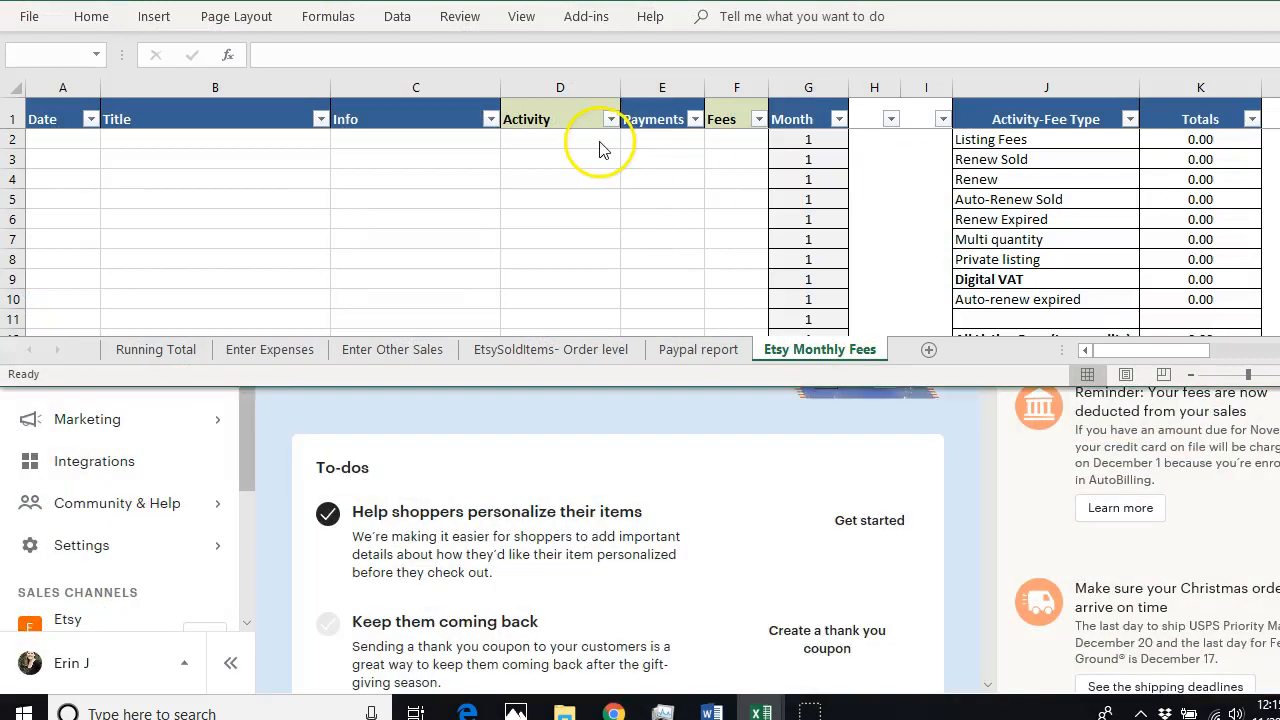
double_click(648, 3)
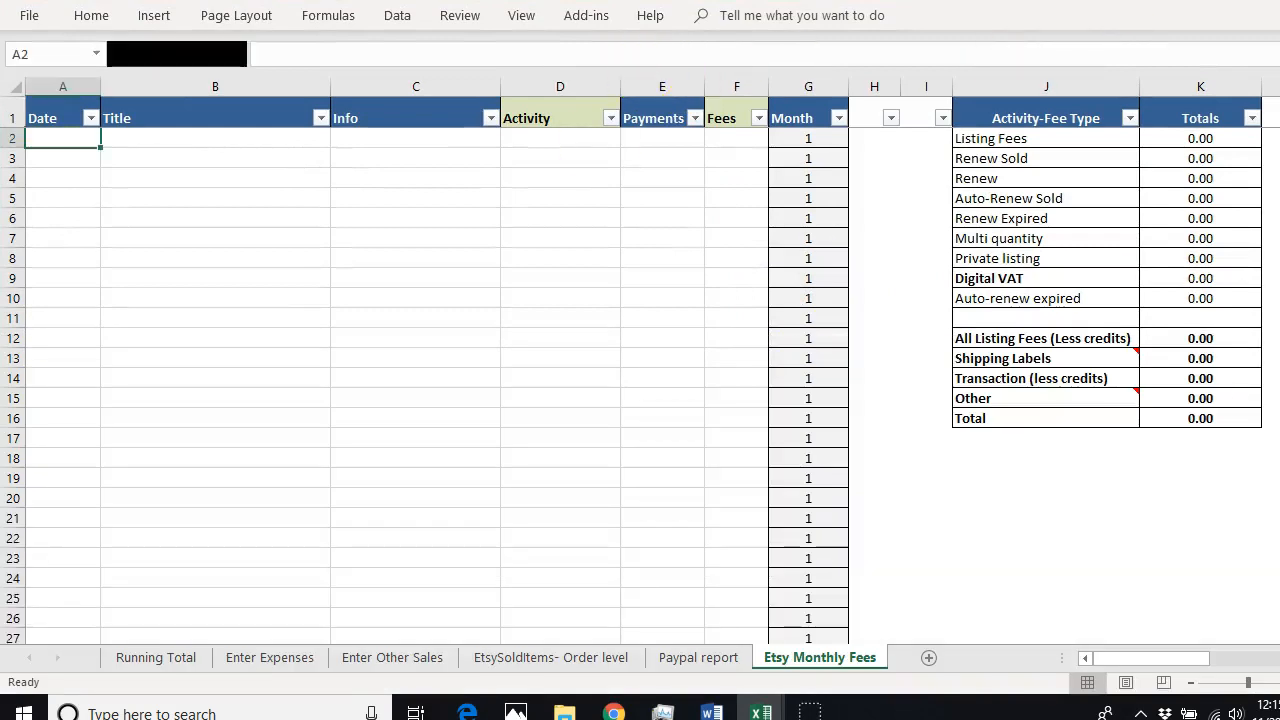
click(143, 285)
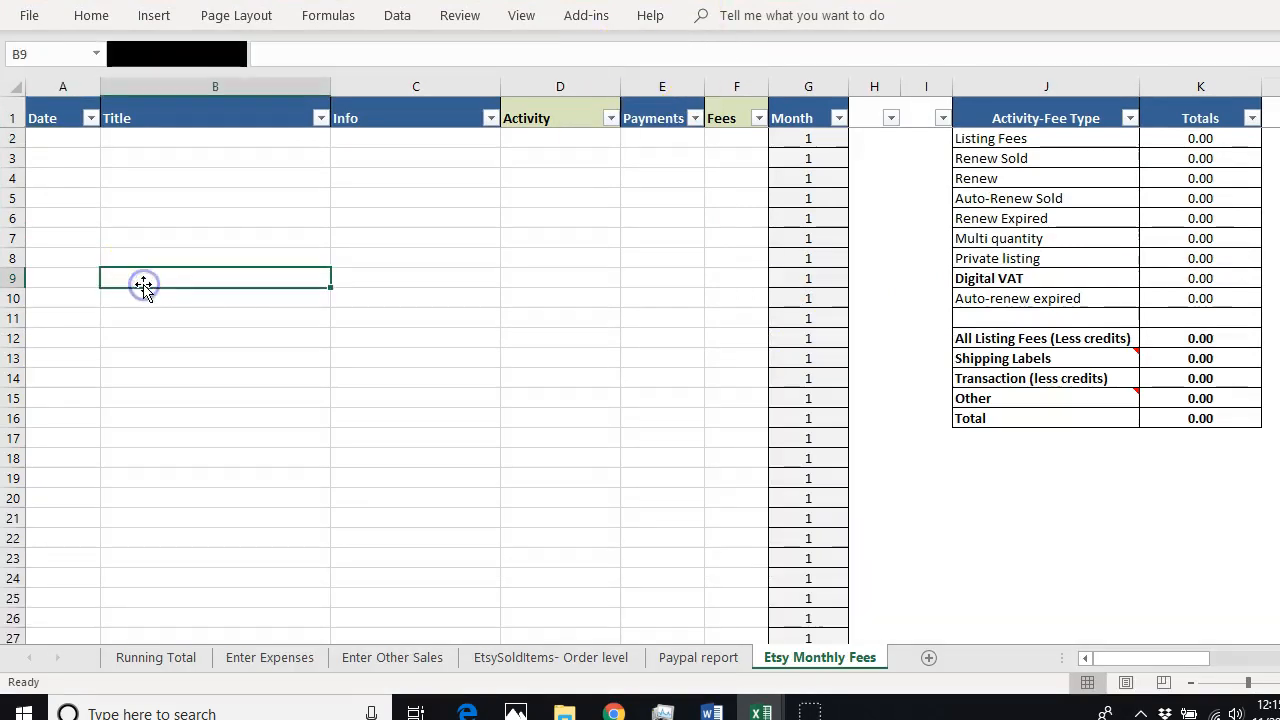
Review the Etsy Direct Checkout Sales line on the Running Total sheet, then return to the Etsy Monthly Fees sheet
click(157, 656)
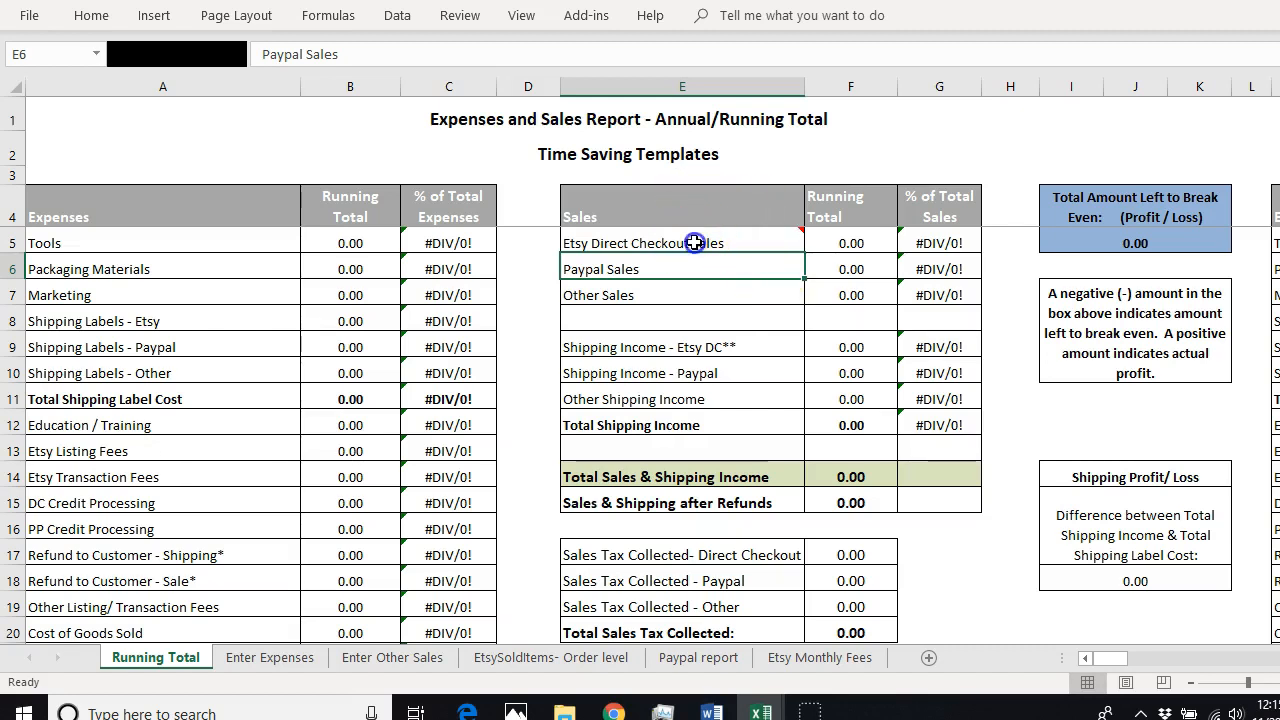
click(694, 243)
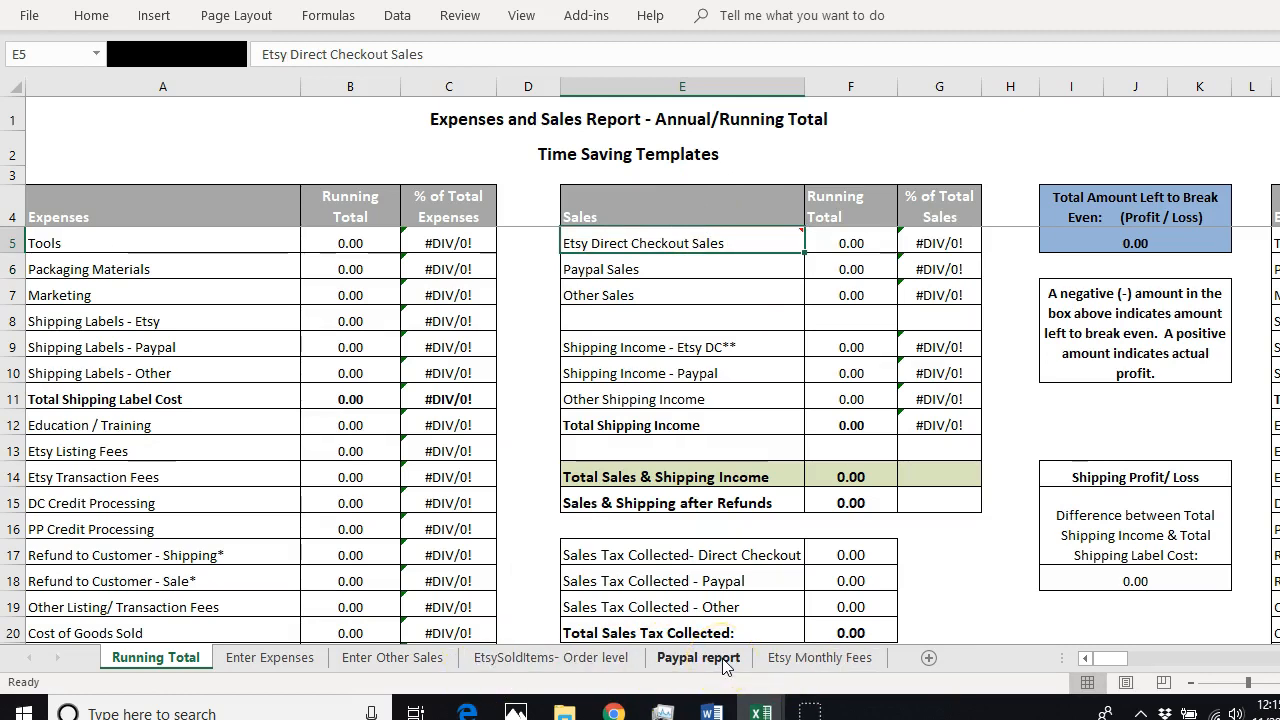
click(845, 659)
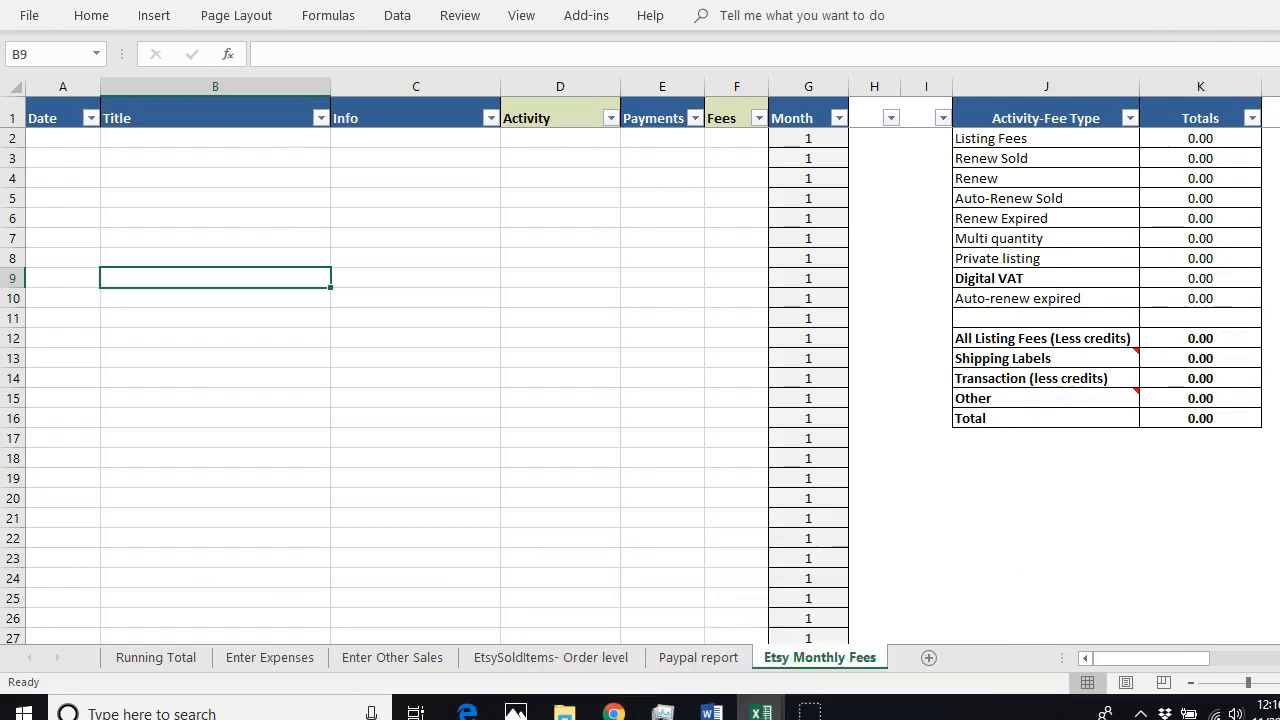
Bring up the "Final - with data" workbook in a window below the blank template's column headers for comparison
click(1278, 2)
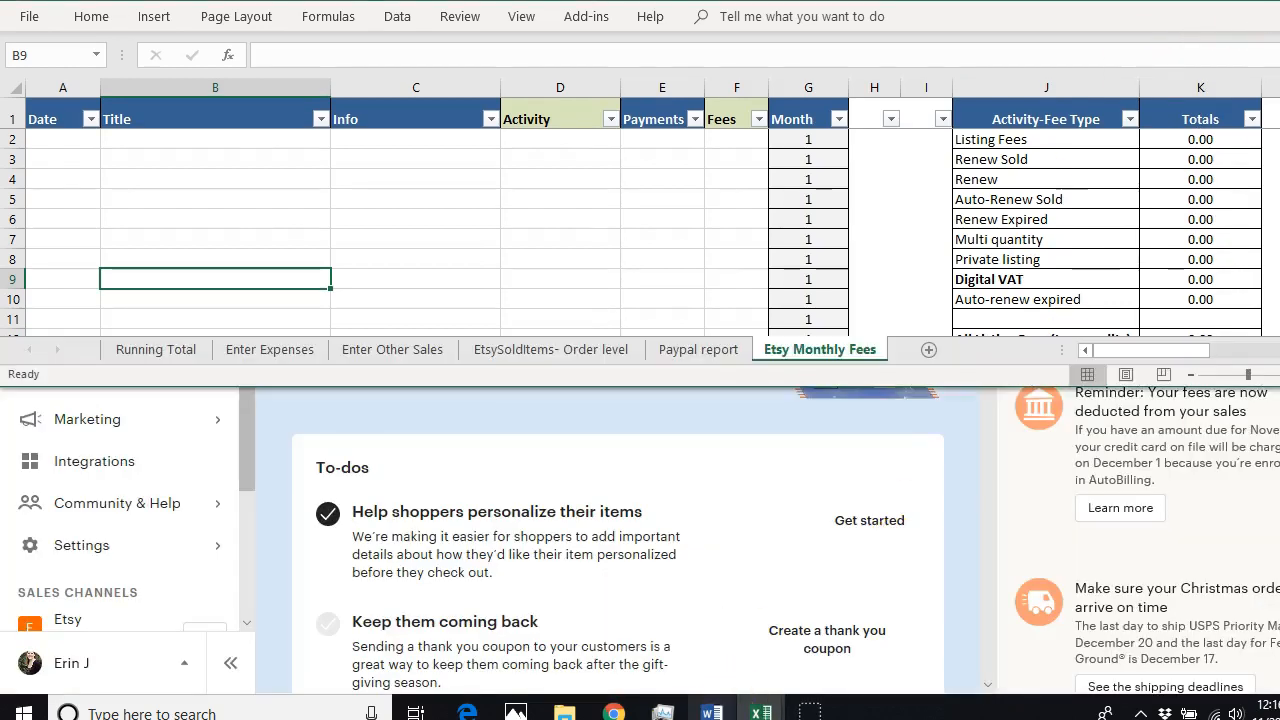
mouse_move(735, 705)
click(622, 660)
drag(866, 235, 861, 295)
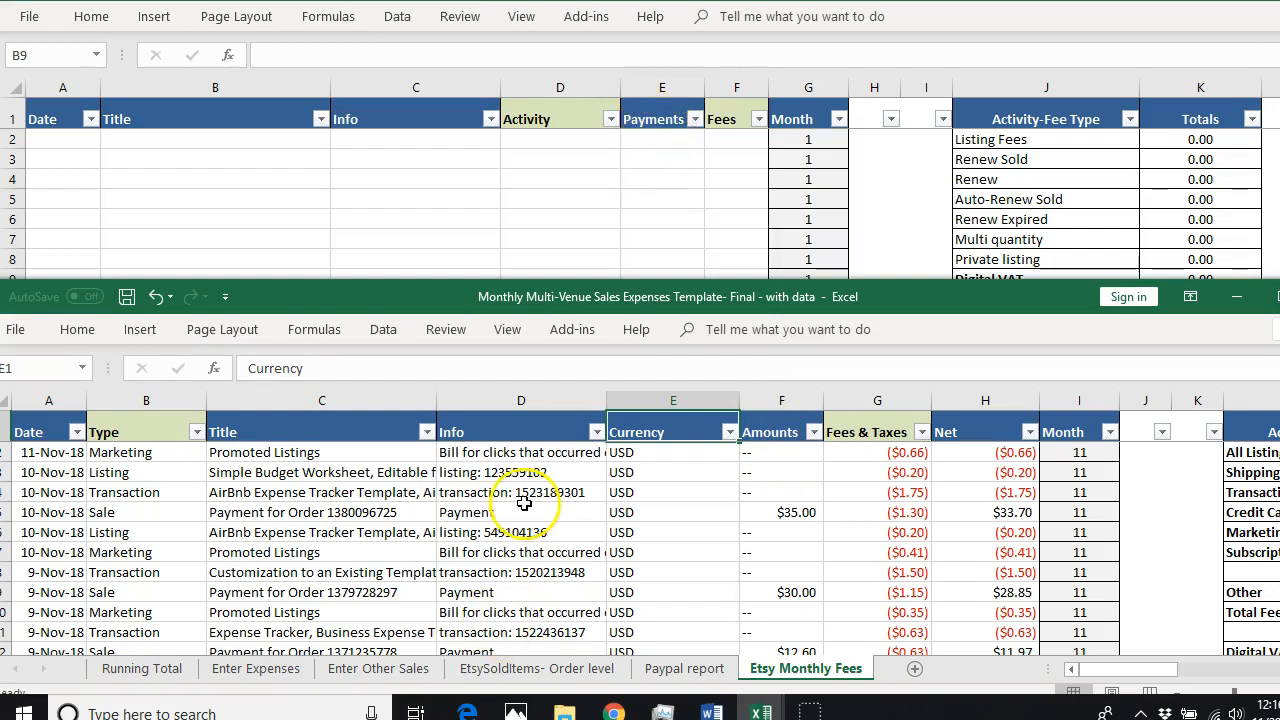
Examine the Etsy Monthly Fees columns of the workbook with data, from Currency and Fees & Taxes across to the fee totals and Credits
key(Right)
key(Right)
key(Right)
key(Right)
key(Right)
key(Left)
key(Left)
key(Left)
key(Left)
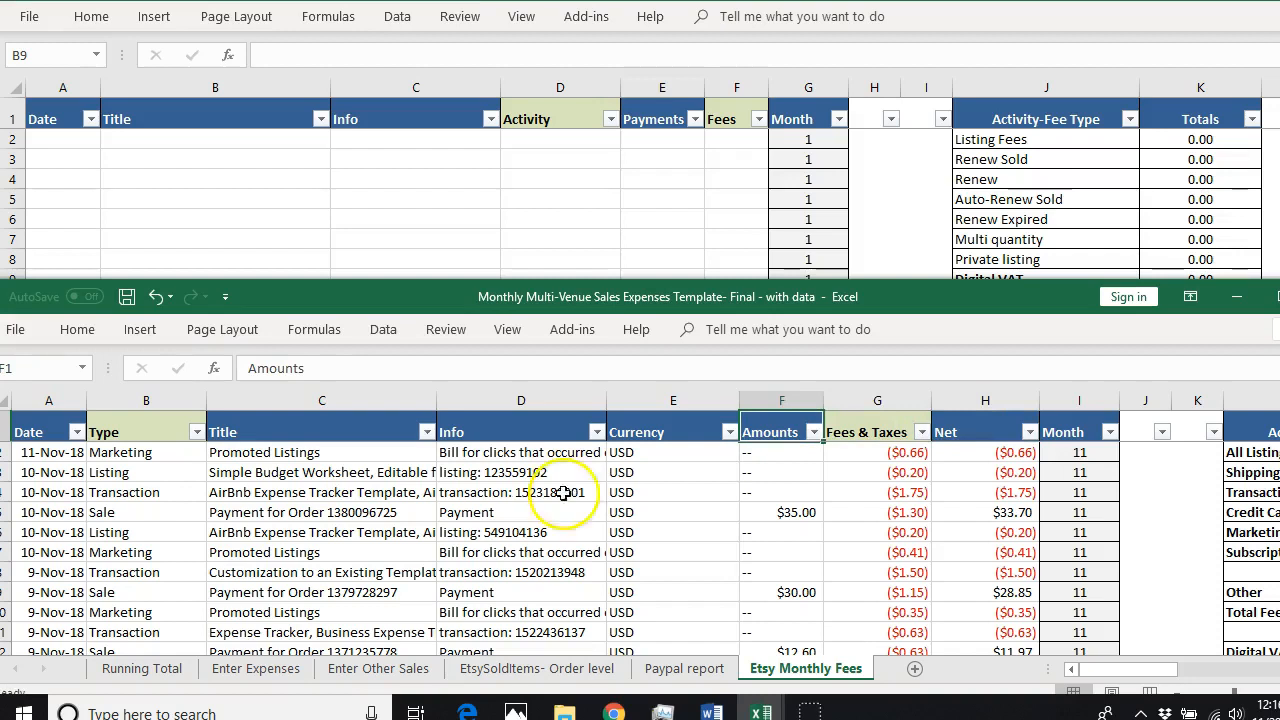
click(855, 476)
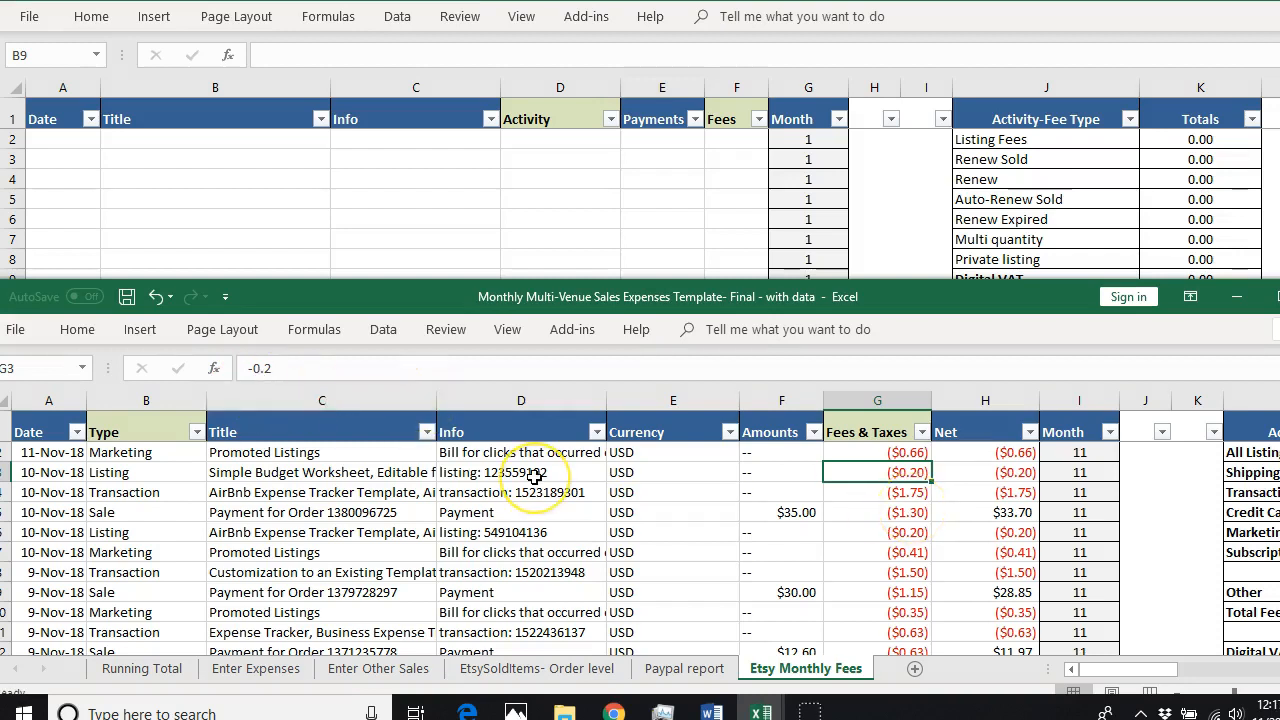
key(Right)
key(Right)
key(Right)
key(Right)
key(Right)
key(Right)
key(Right)
key(Right)
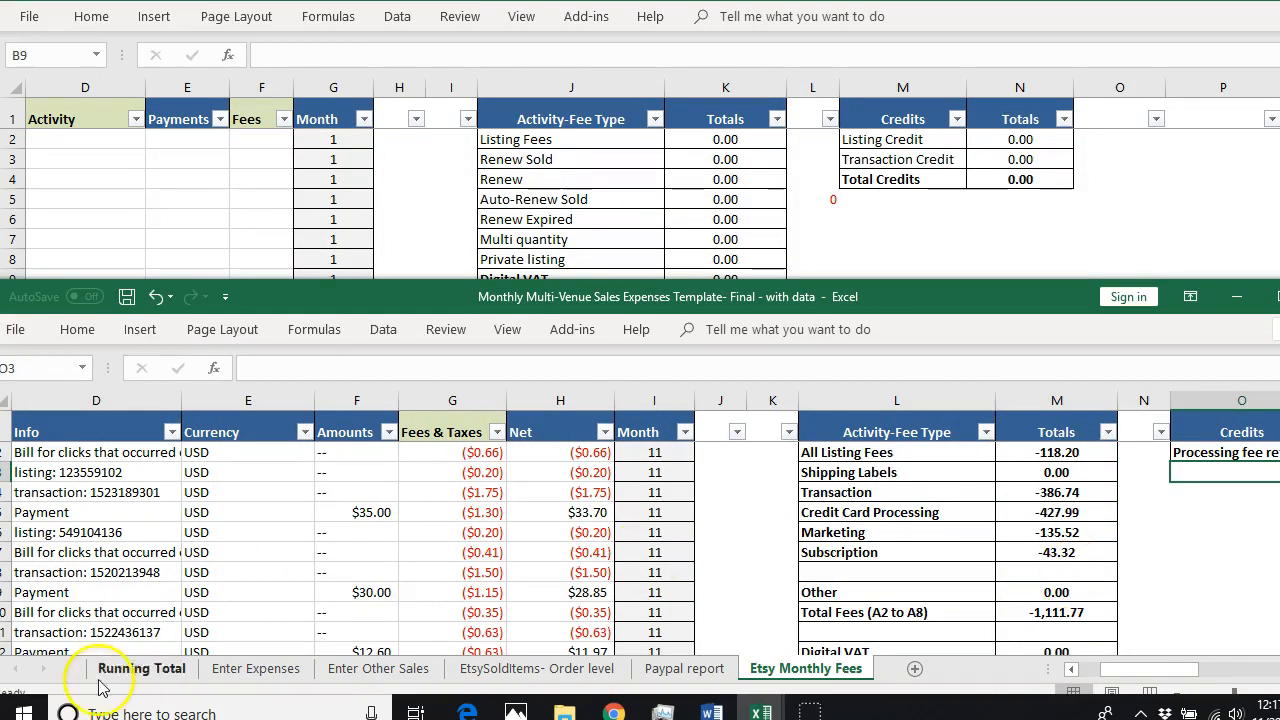
Show the Running Total sheet of the workbook with data in a maximized window to review the highlighted Etsy expense categories
click(128, 670)
click(222, 629)
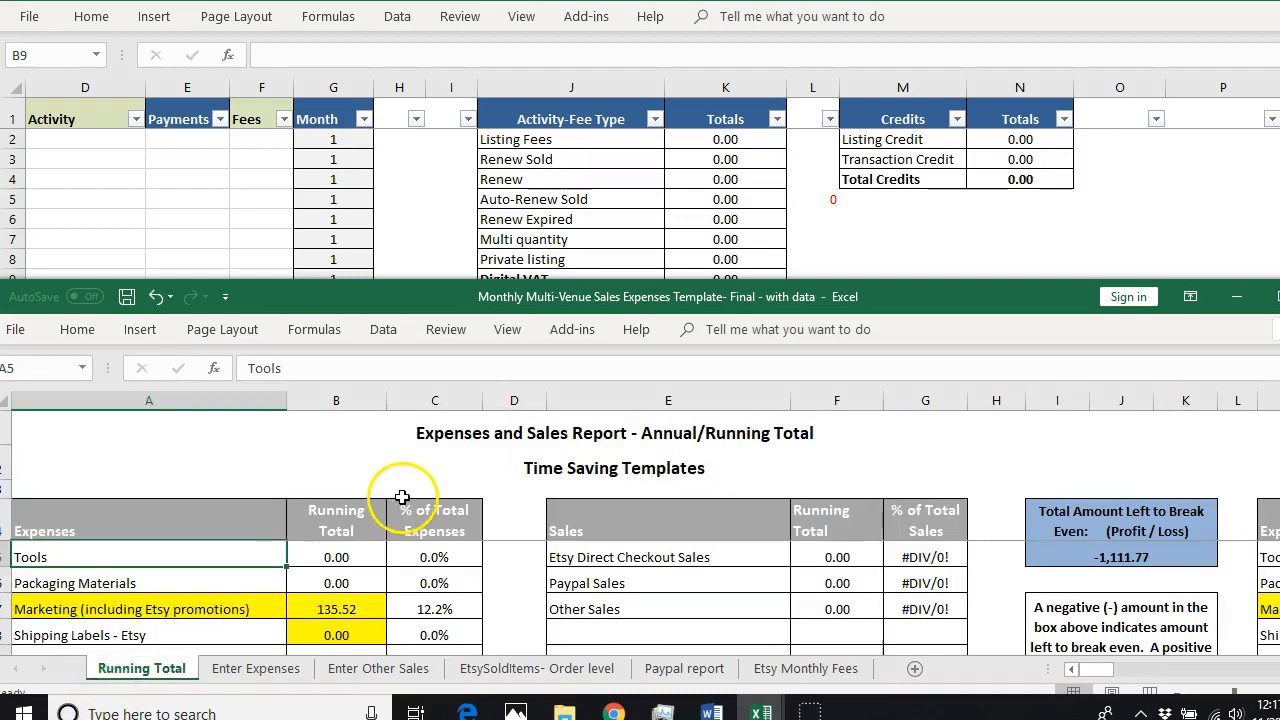
drag(947, 296, 957, 171)
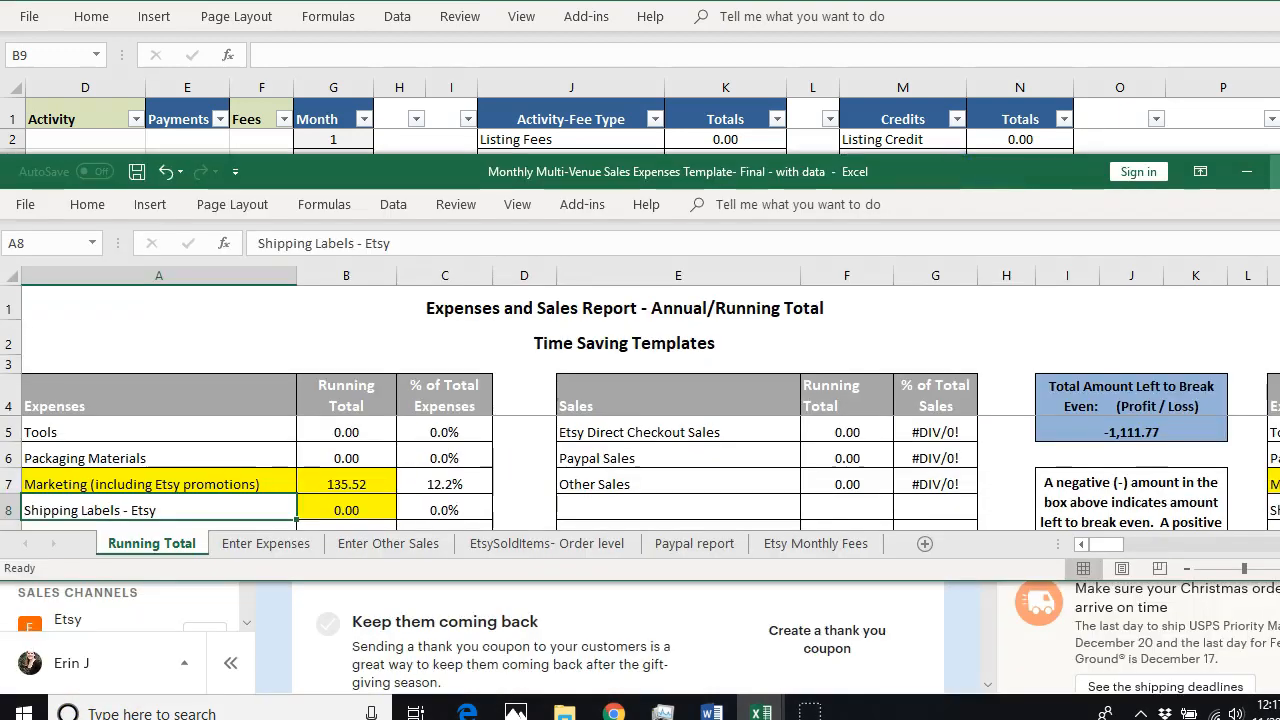
click(1279, 172)
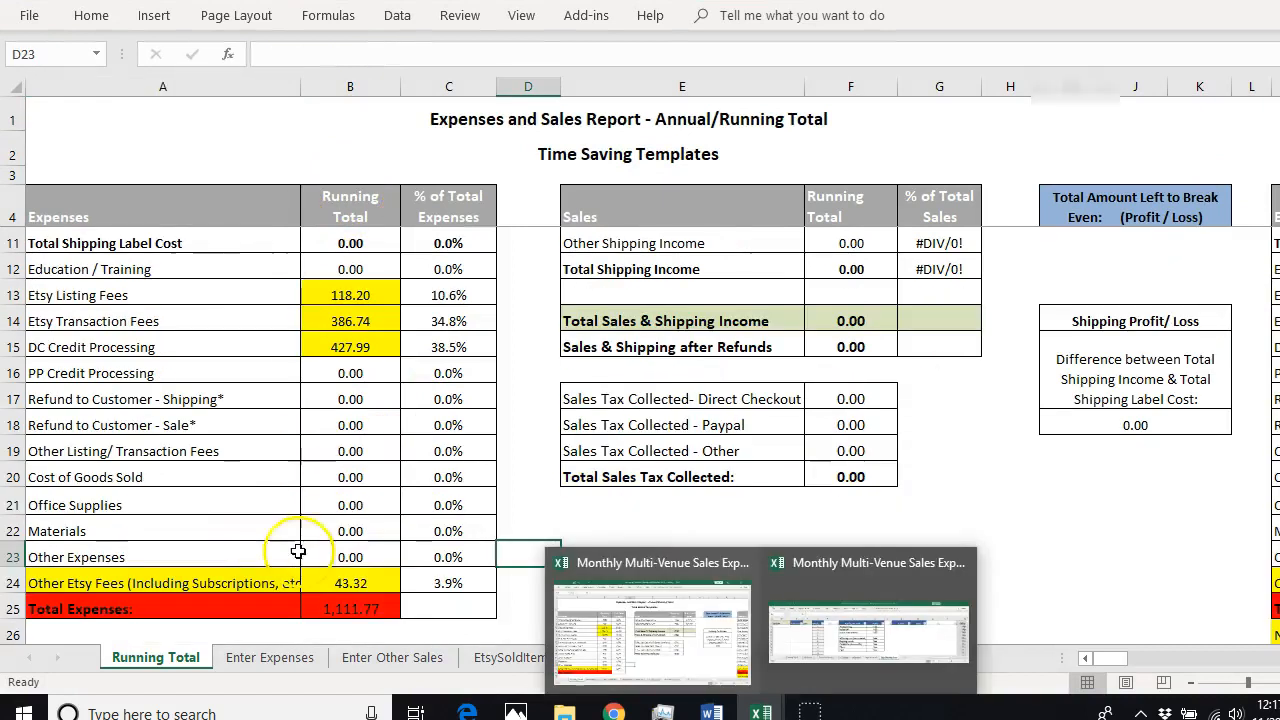
Switch to the Etsy shop dashboard in Edge and open the Payment account page under Finances
mouse_move(467, 713)
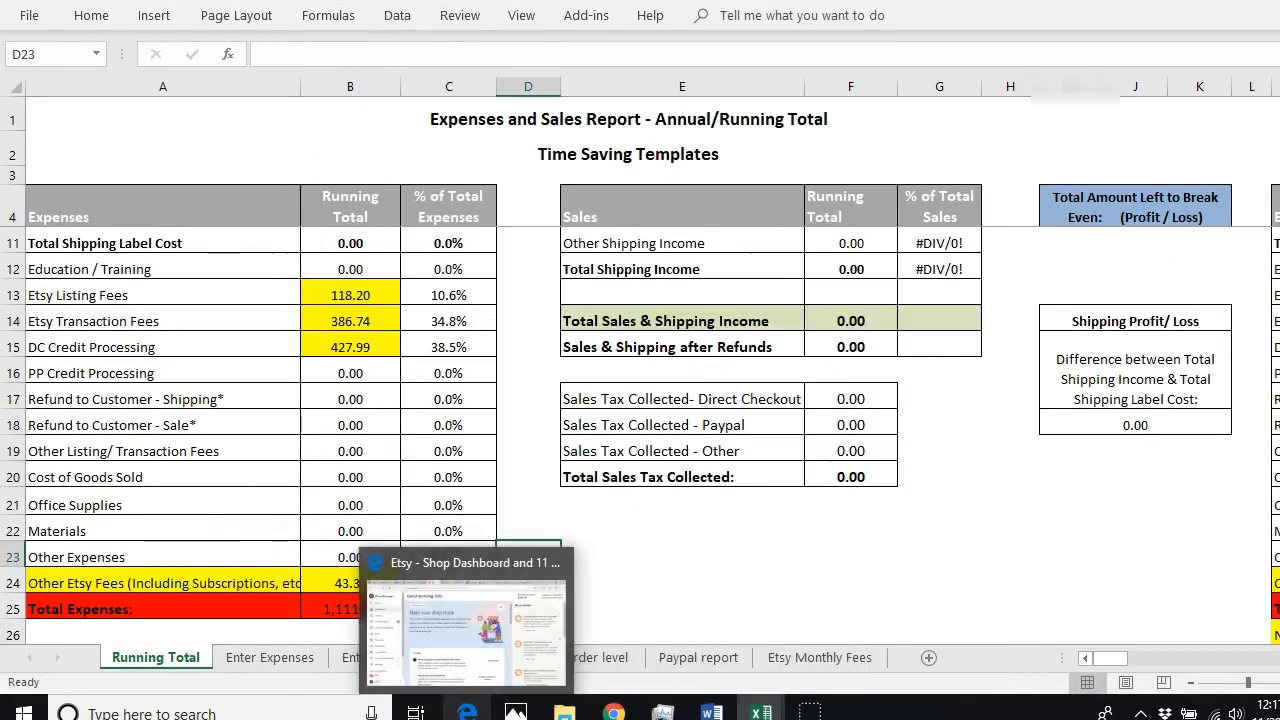
click(515, 625)
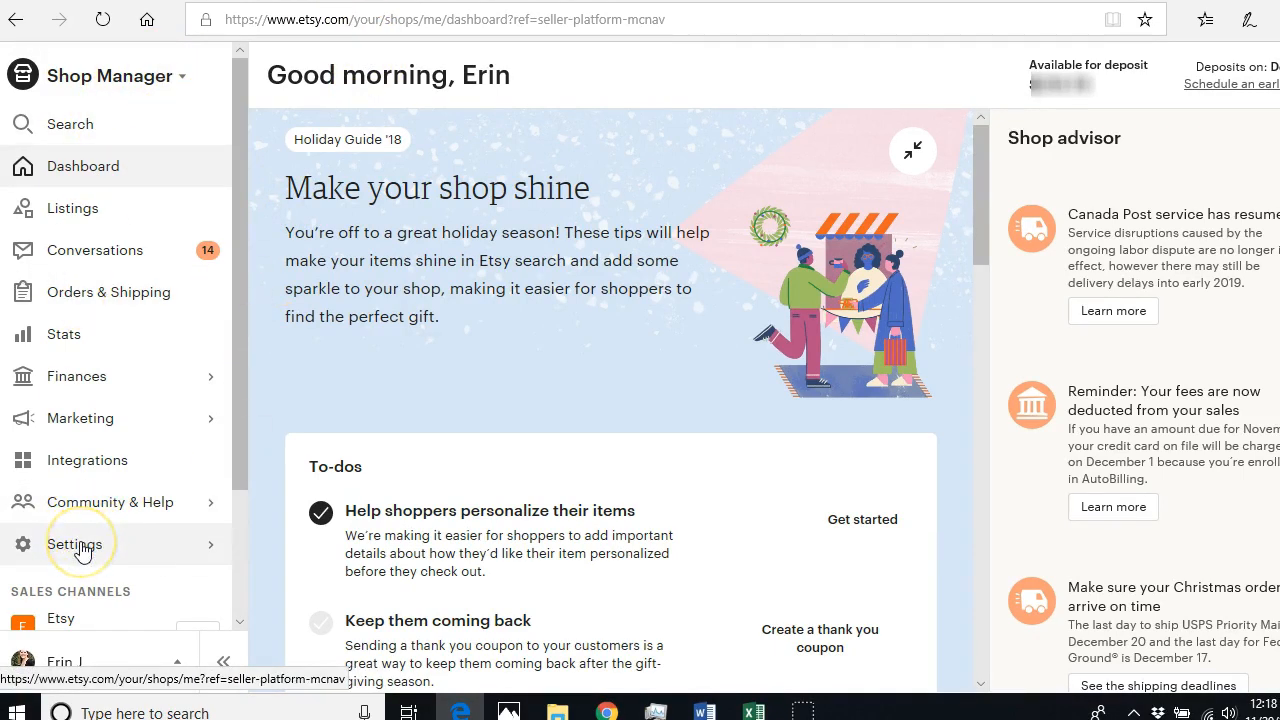
click(99, 390)
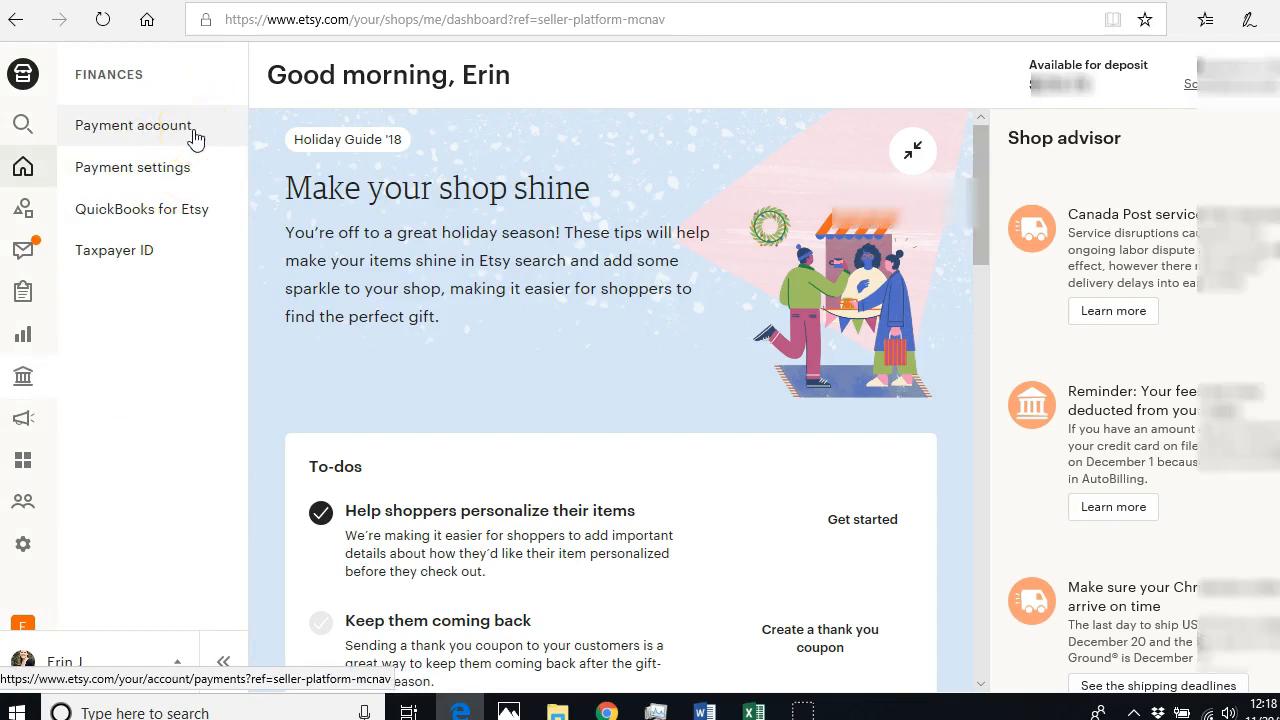
click(196, 139)
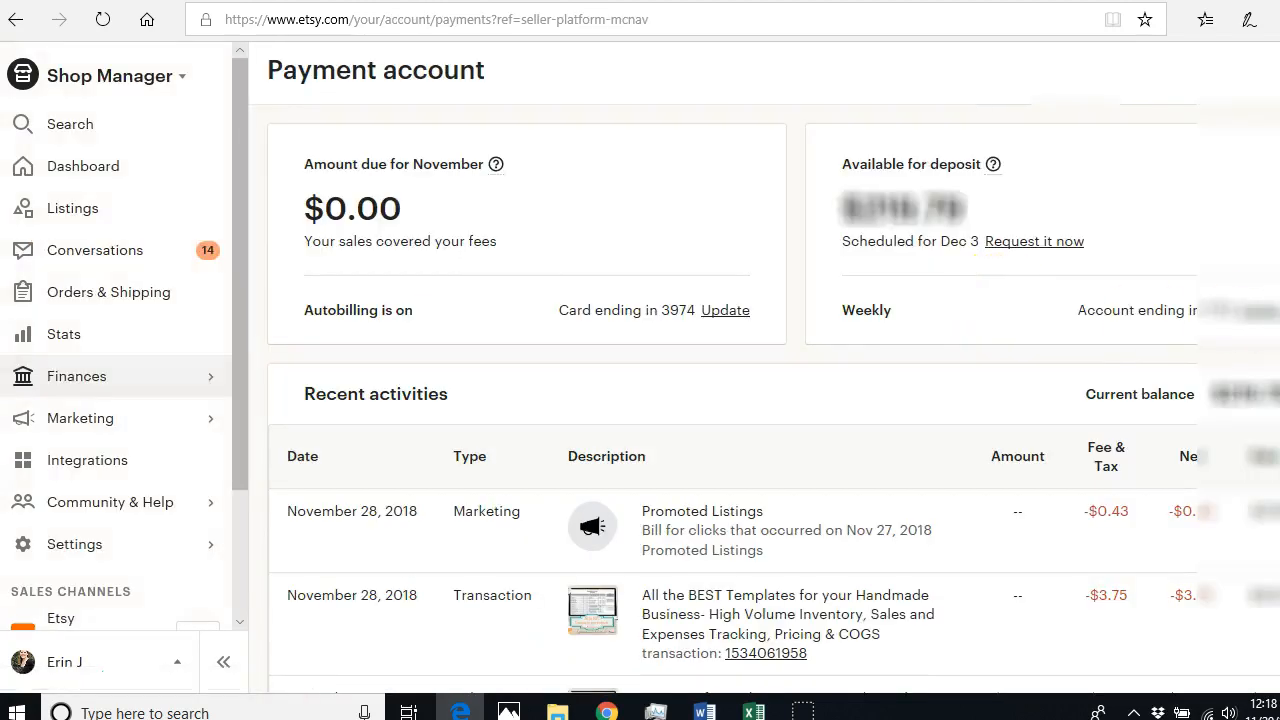
Open the full list of monthly statements from the Payment account page and look through the available months
scroll(1278, 232, down, 1)
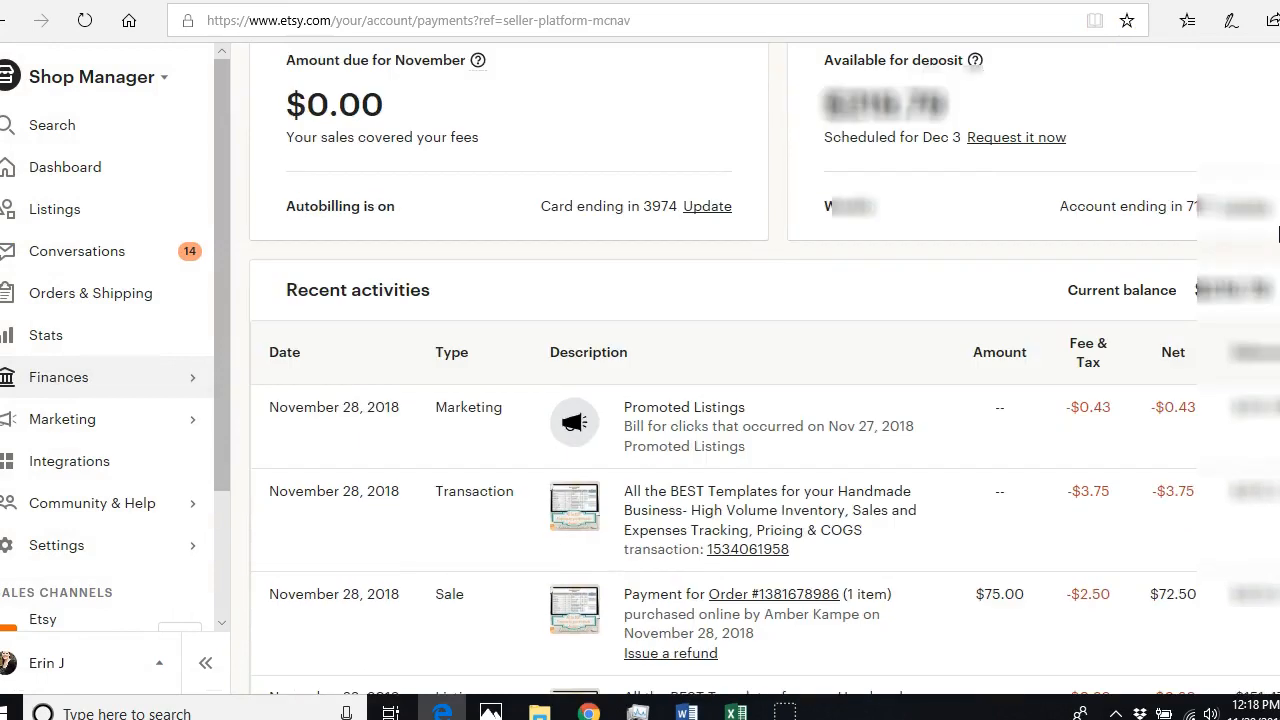
scroll(1234, 386, down, 6)
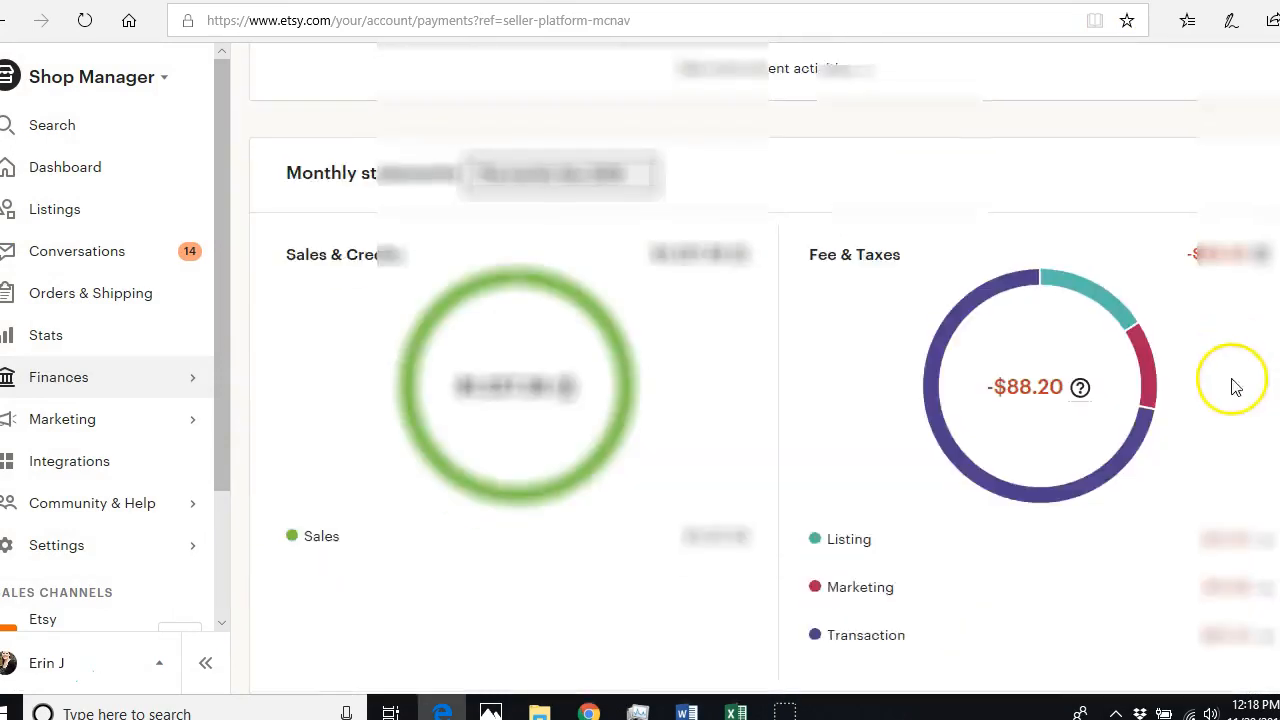
scroll(1237, 430, up, 1)
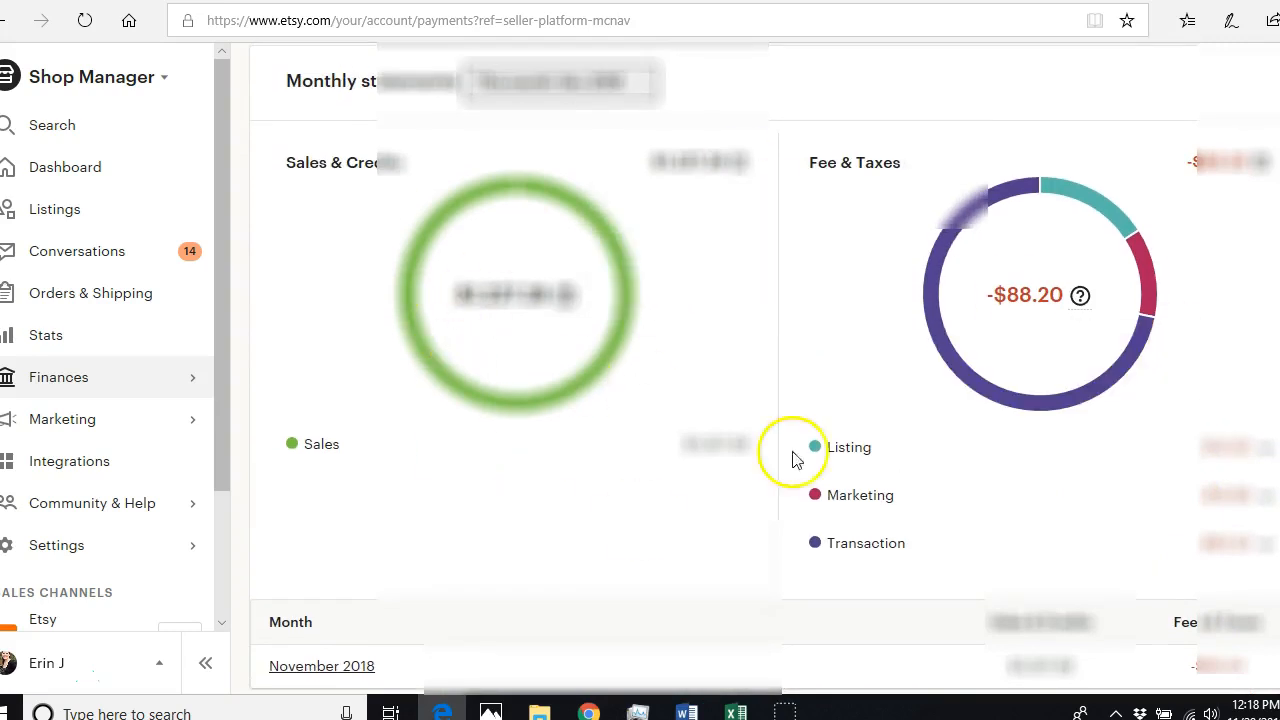
scroll(1240, 553, down, 1)
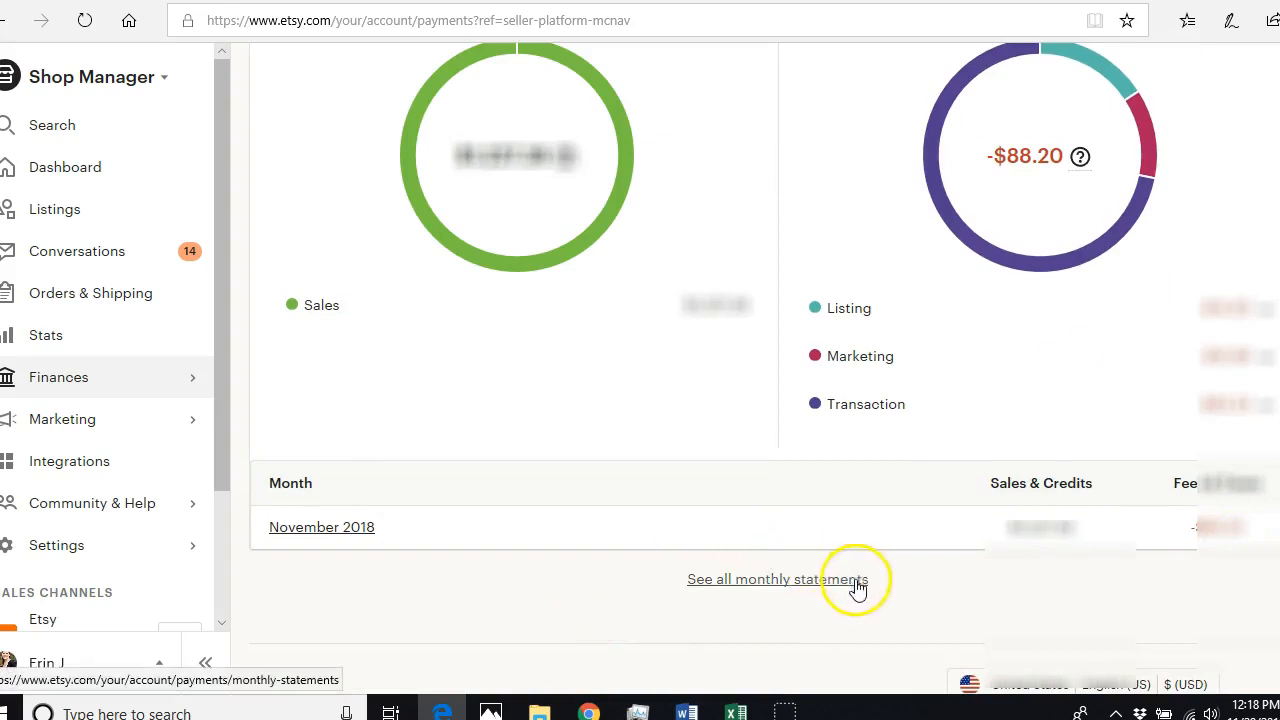
click(753, 590)
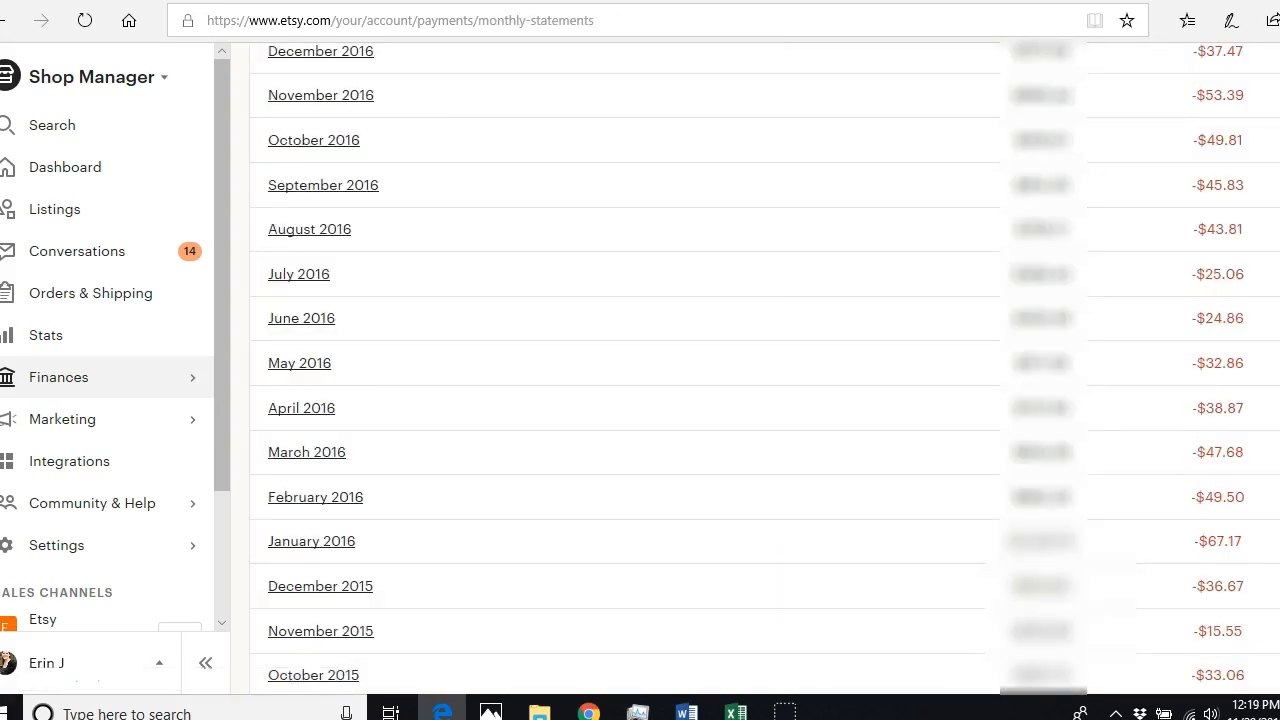
scroll(765, 367, down, 7)
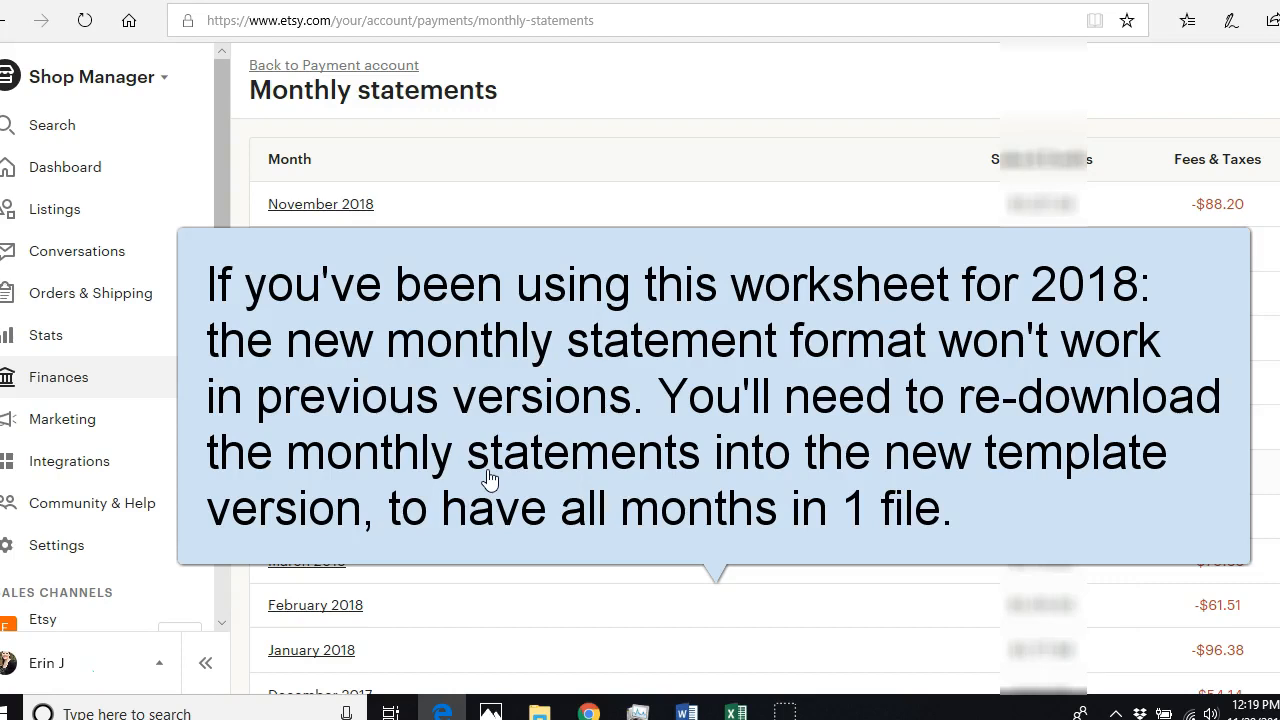
Open the January 2018 monthly statement and go to its list of all activities
click(297, 651)
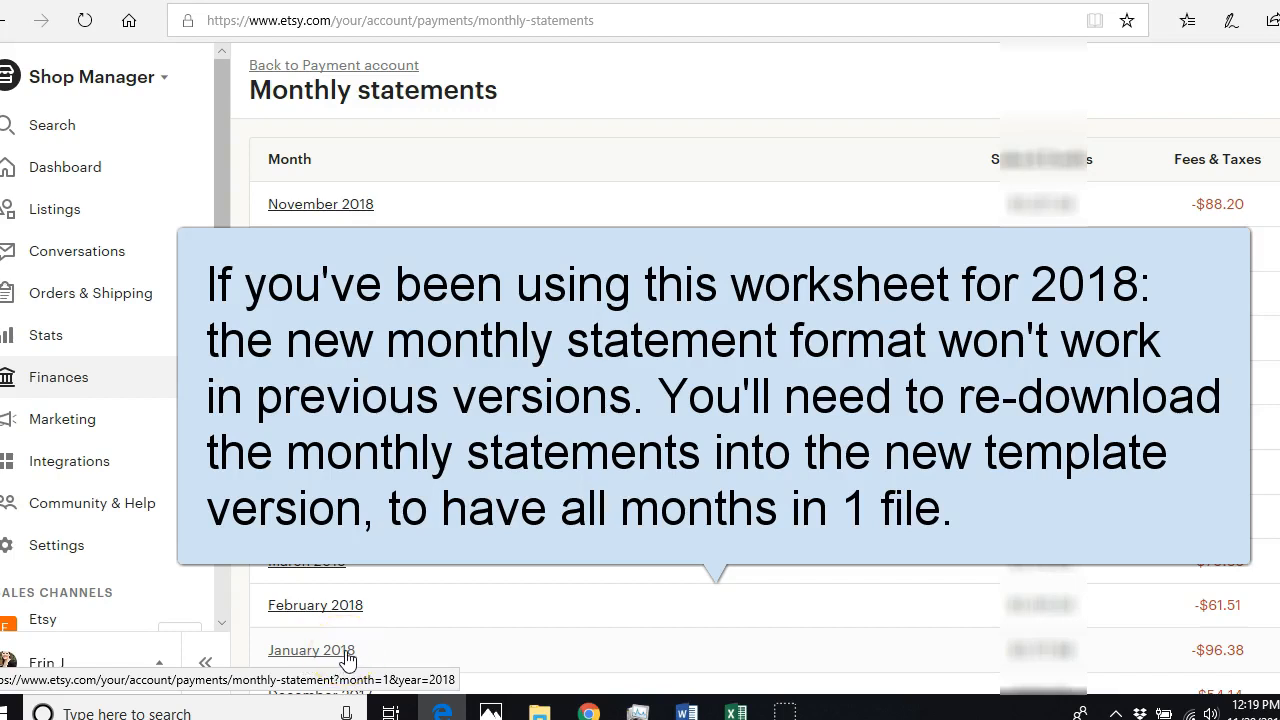
click(347, 659)
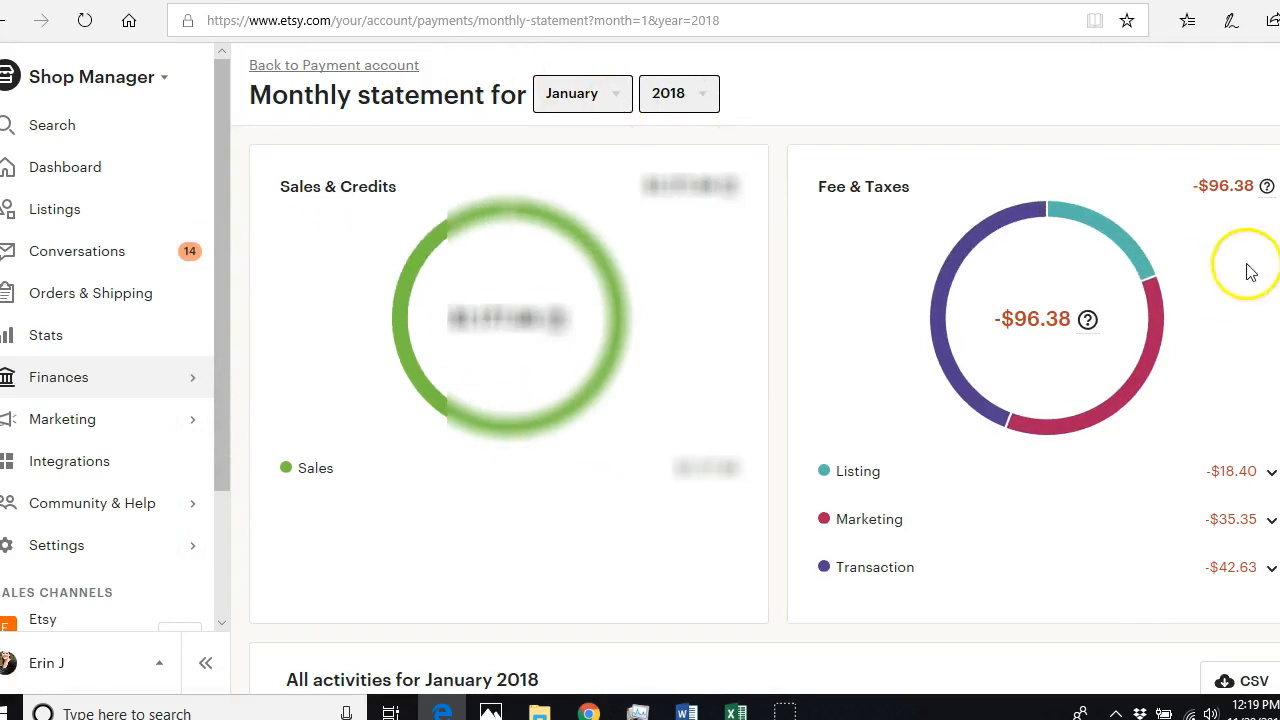
scroll(764, 369, down, 4)
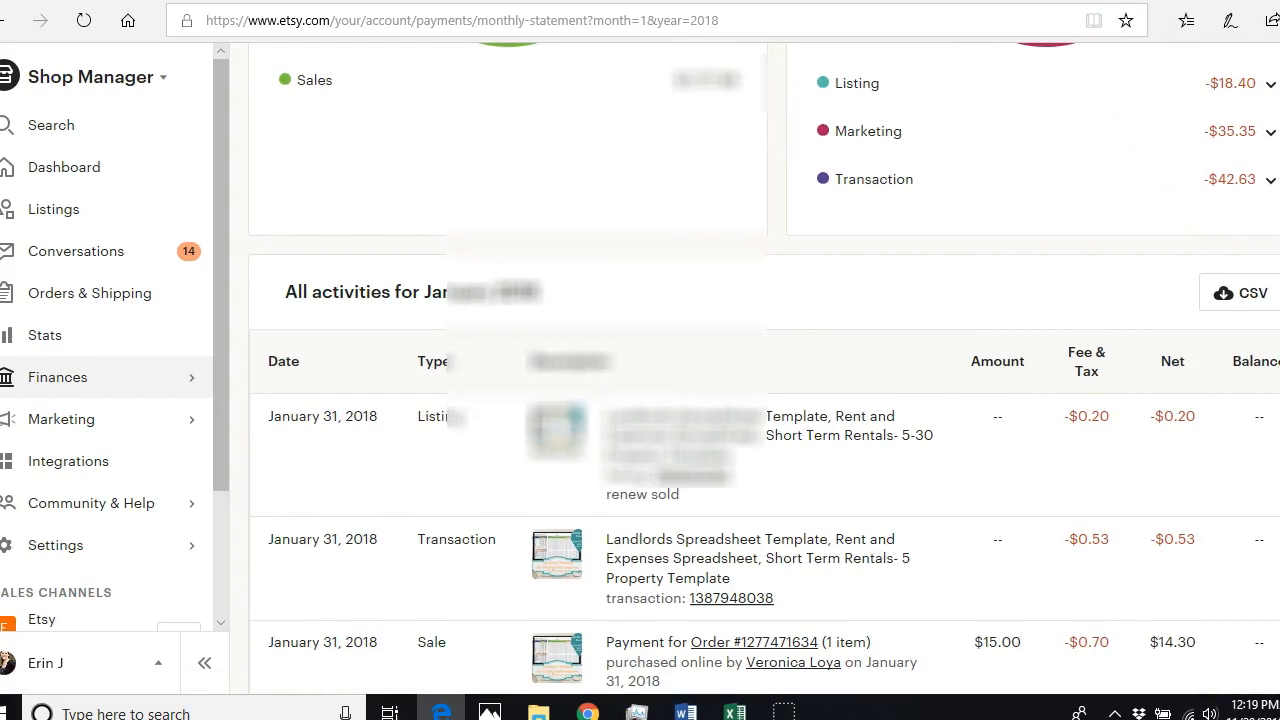
Download the January 2018 activities as a CSV and open etsy_statement_2018-1.csv in Excel
click(1208, 296)
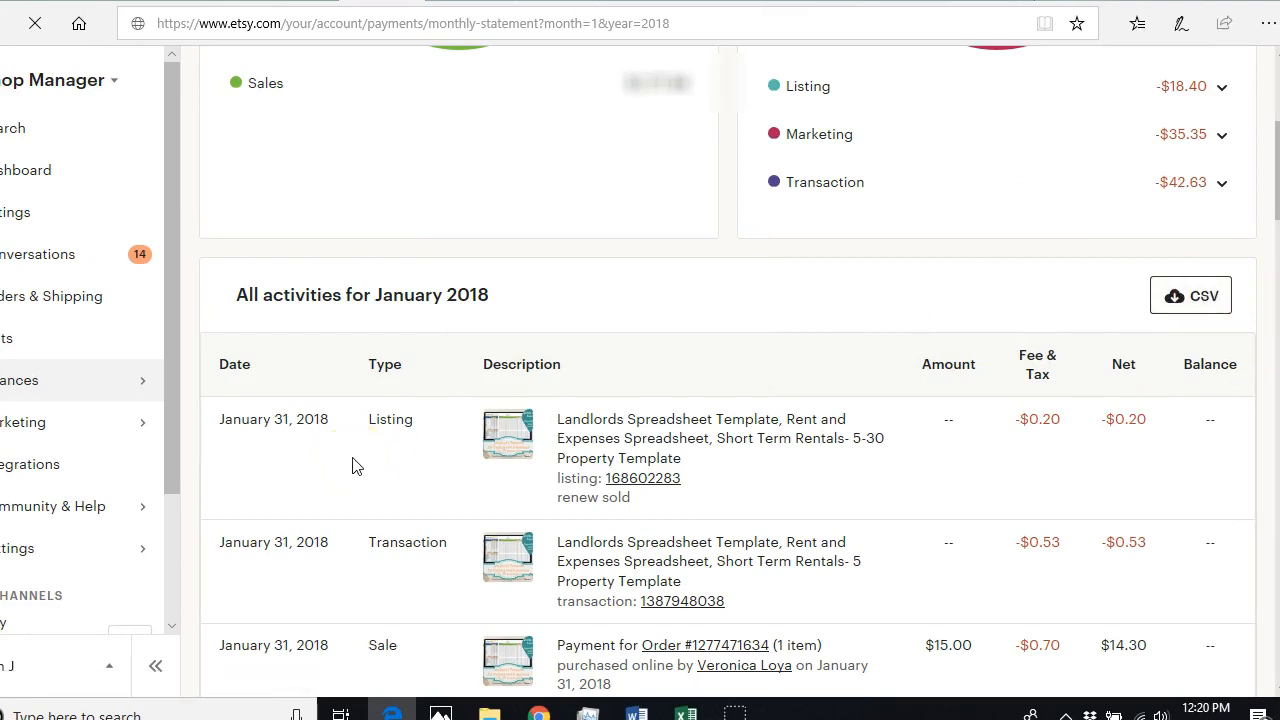
click(678, 686)
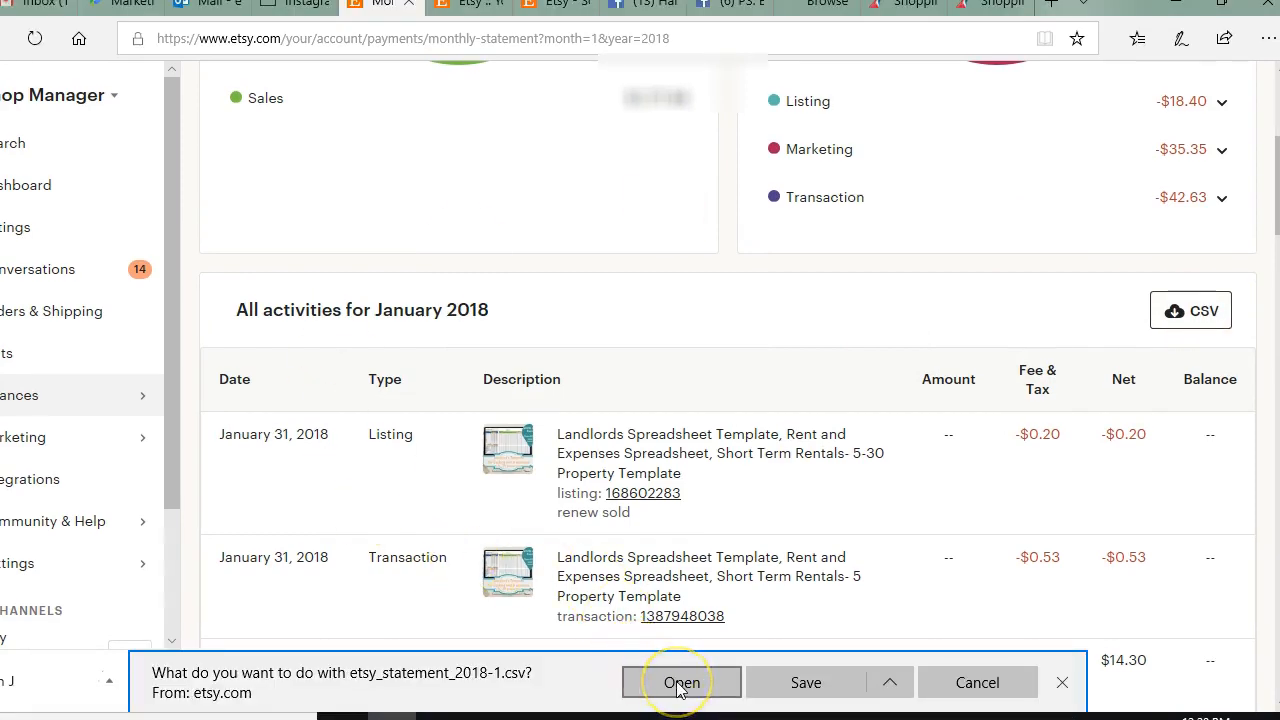
click(680, 684)
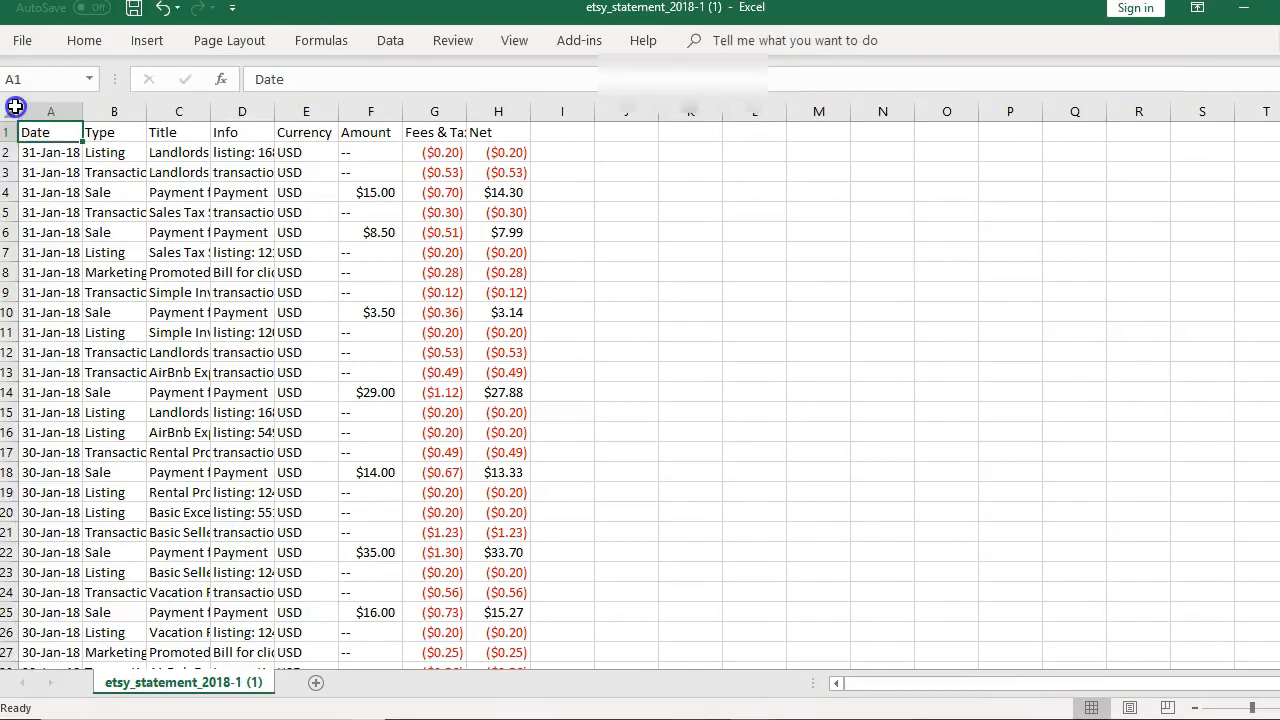
Auto-fit all column widths of the January statement and select the first entry in the Type column
click(15, 106)
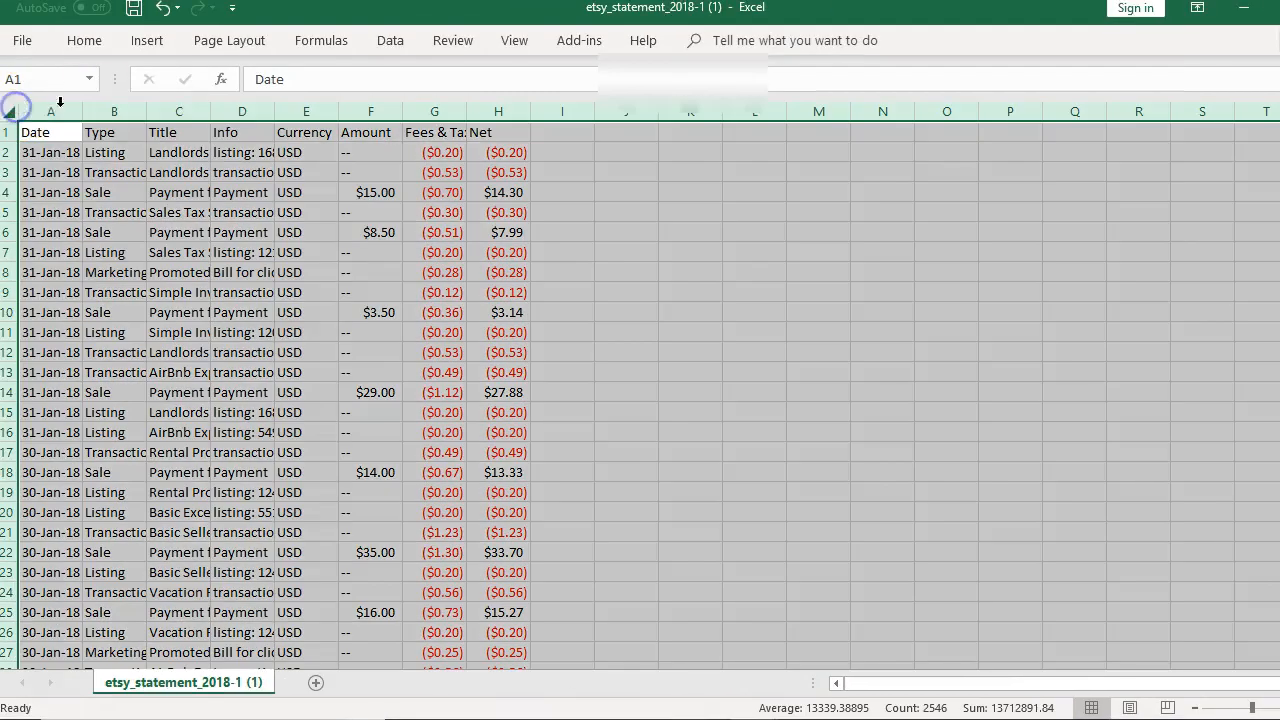
drag(147, 112, 147, 112)
double_click(147, 112)
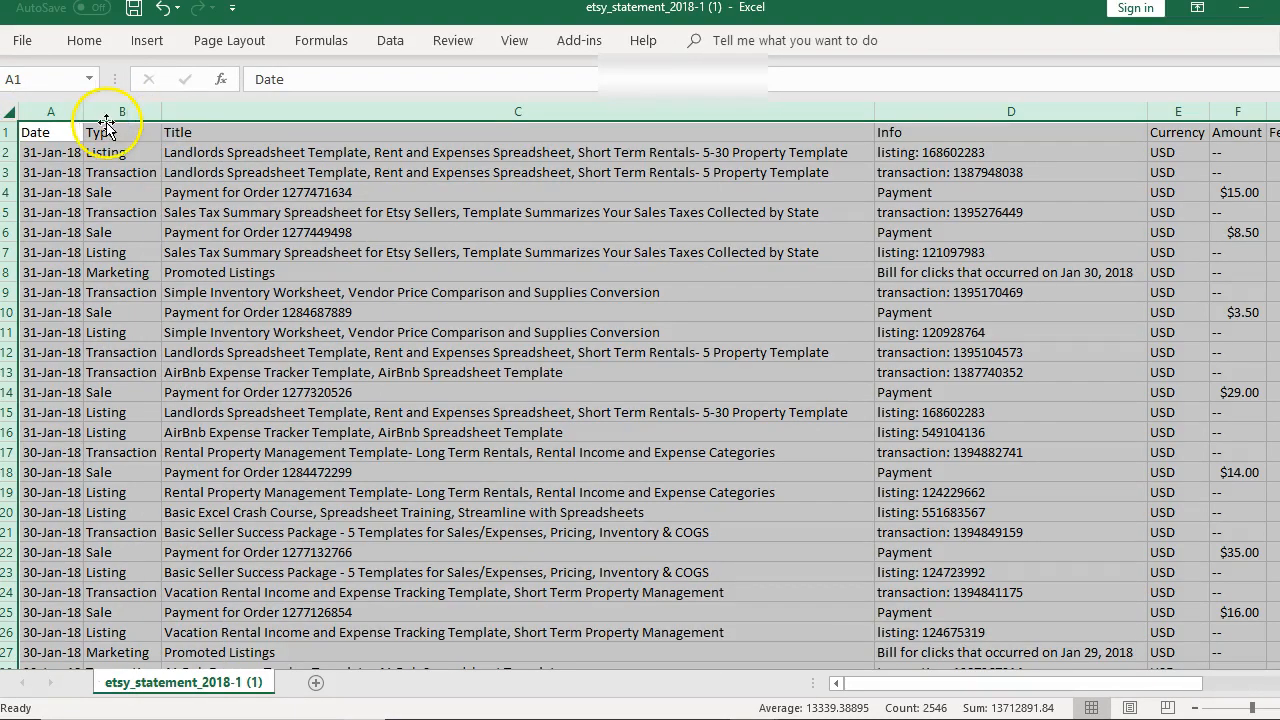
click(106, 125)
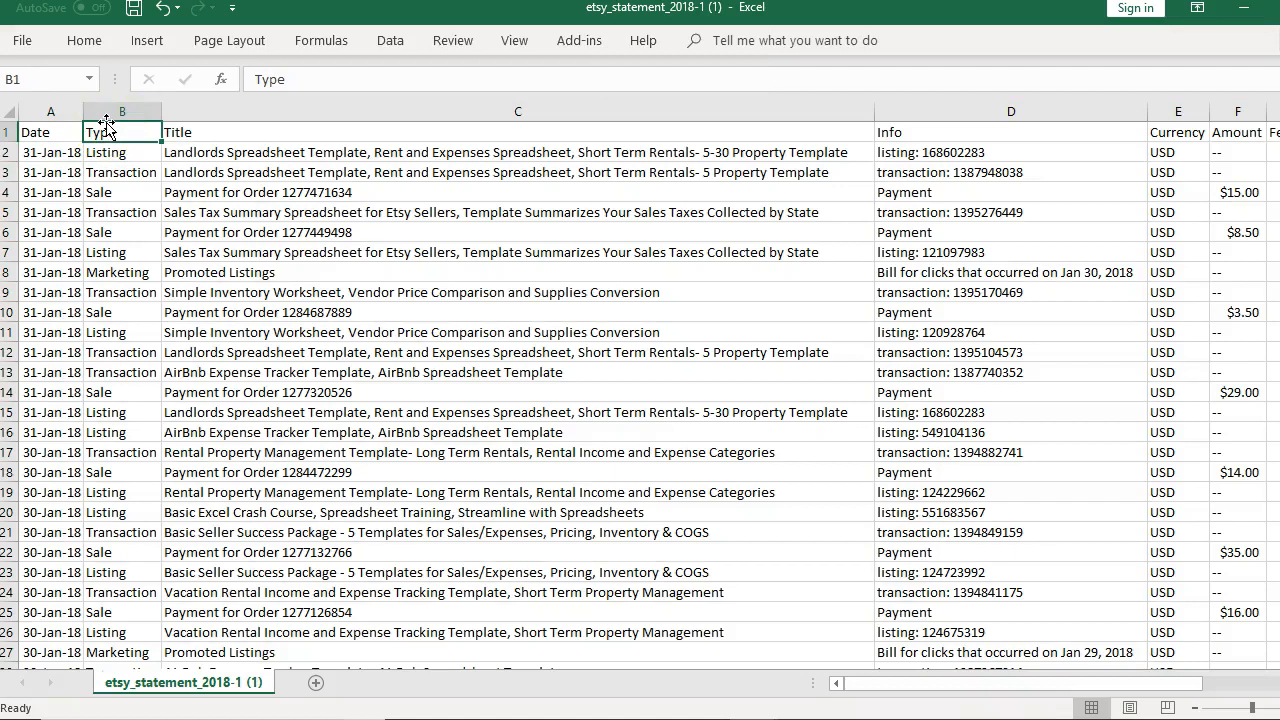
key(Down)
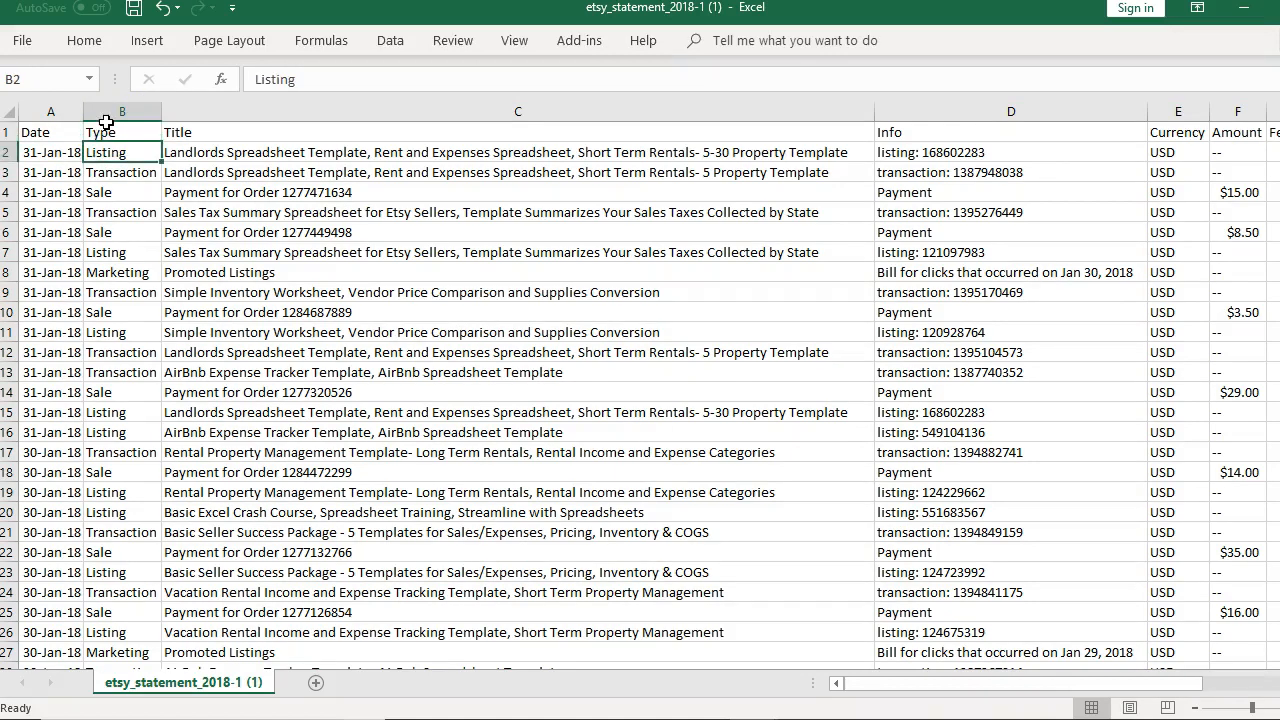
Select all January statement entries from A2 through the Net column down to the last row and copy them
key(Left)
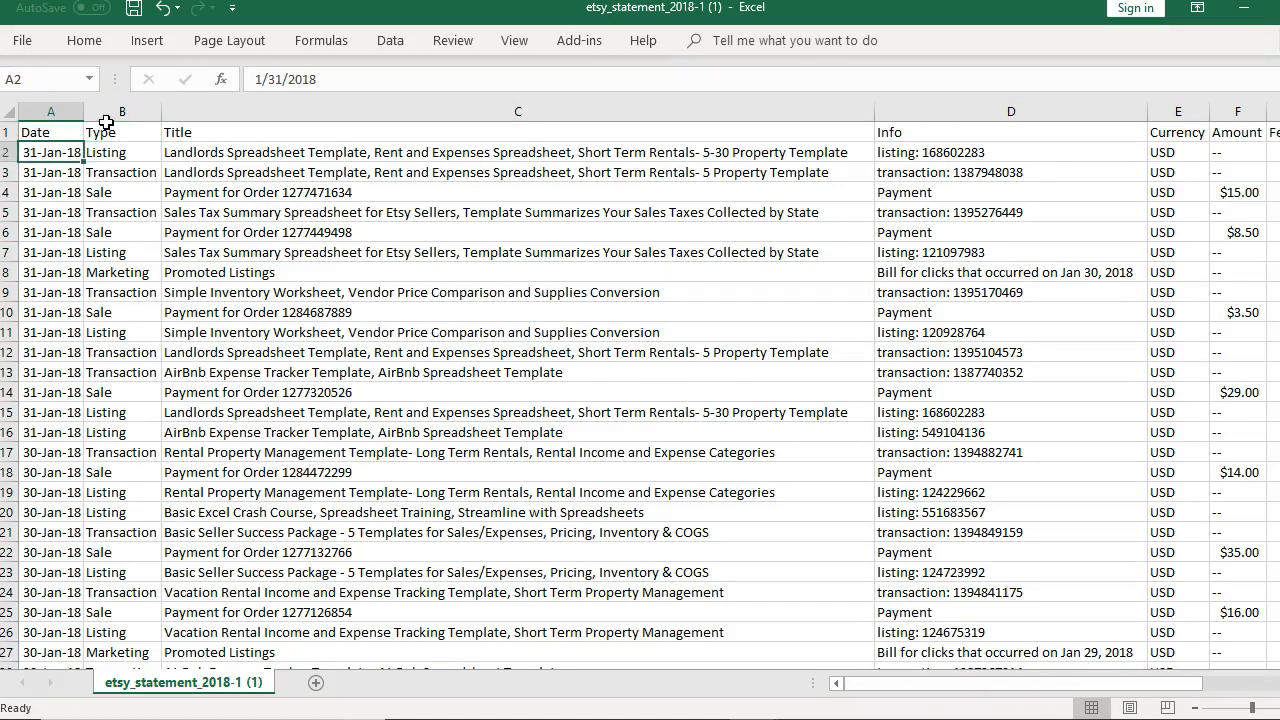
key(shift+Right)
key(shift+Right)
key(shift+Right)
key(shift+Right)
key(shift+Right)
key(shift+Right)
key(shift+Right)
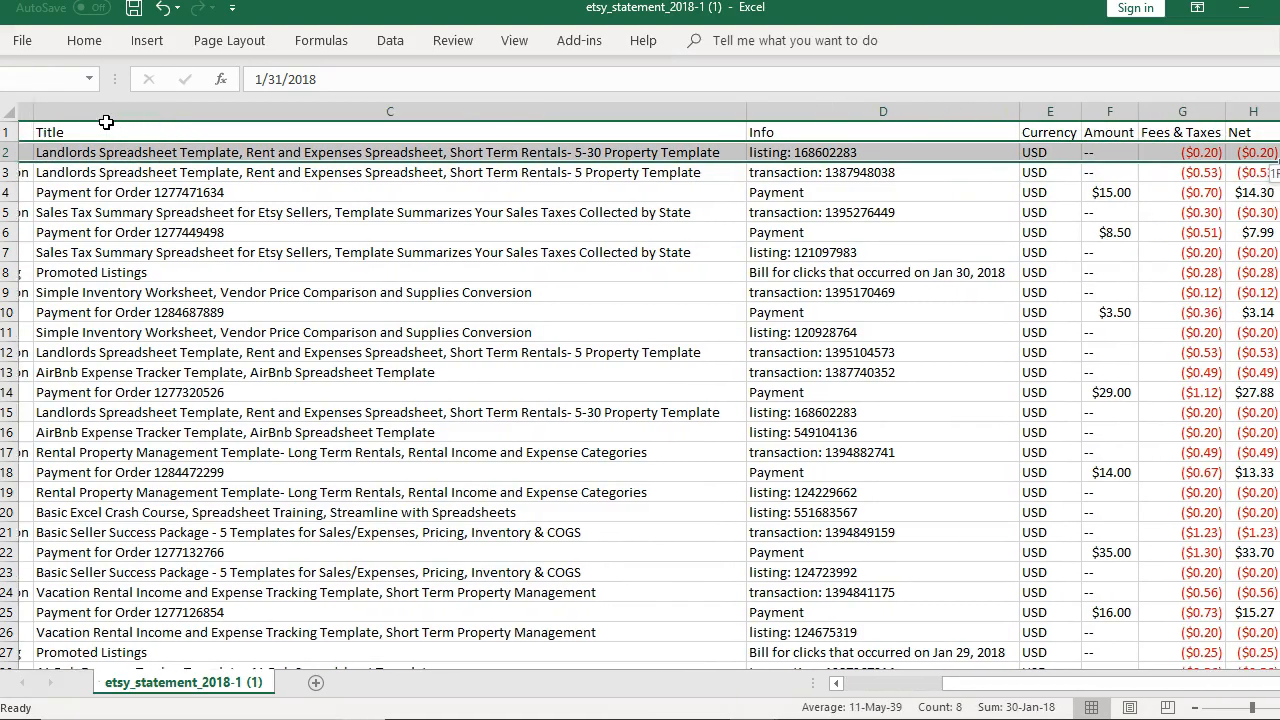
key(ctrl+shift+Down)
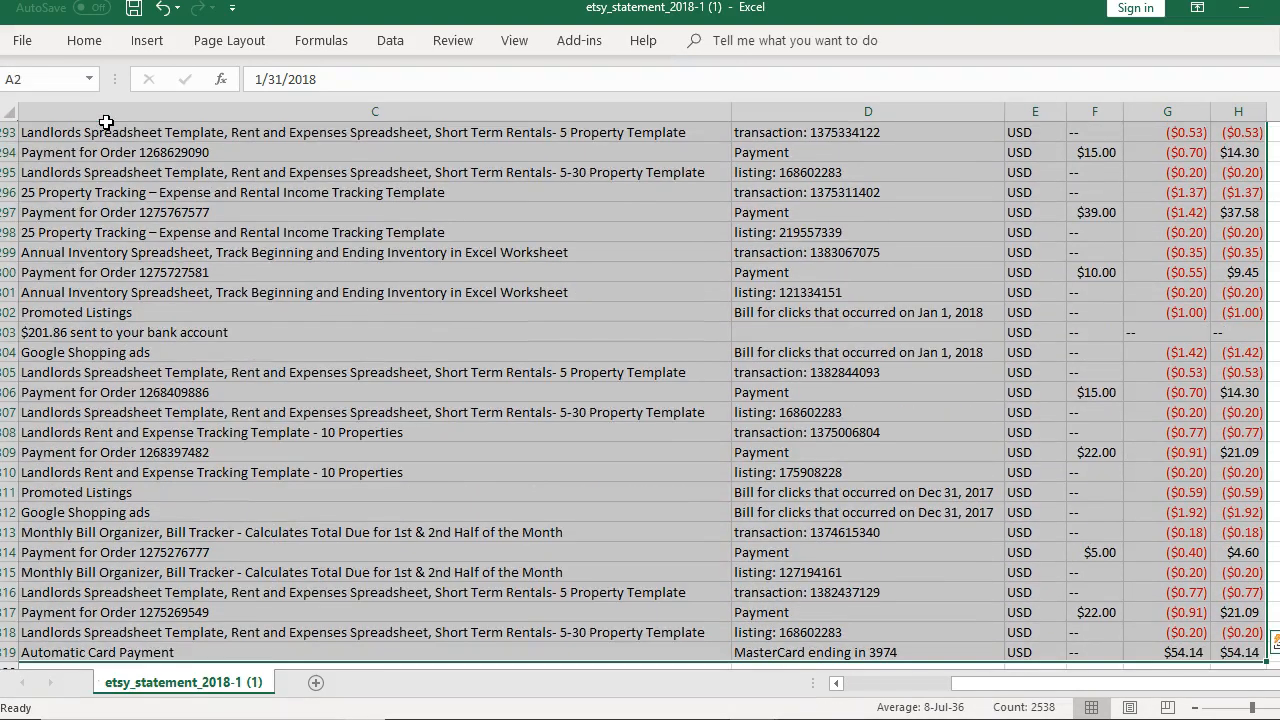
key(ctrl+c)
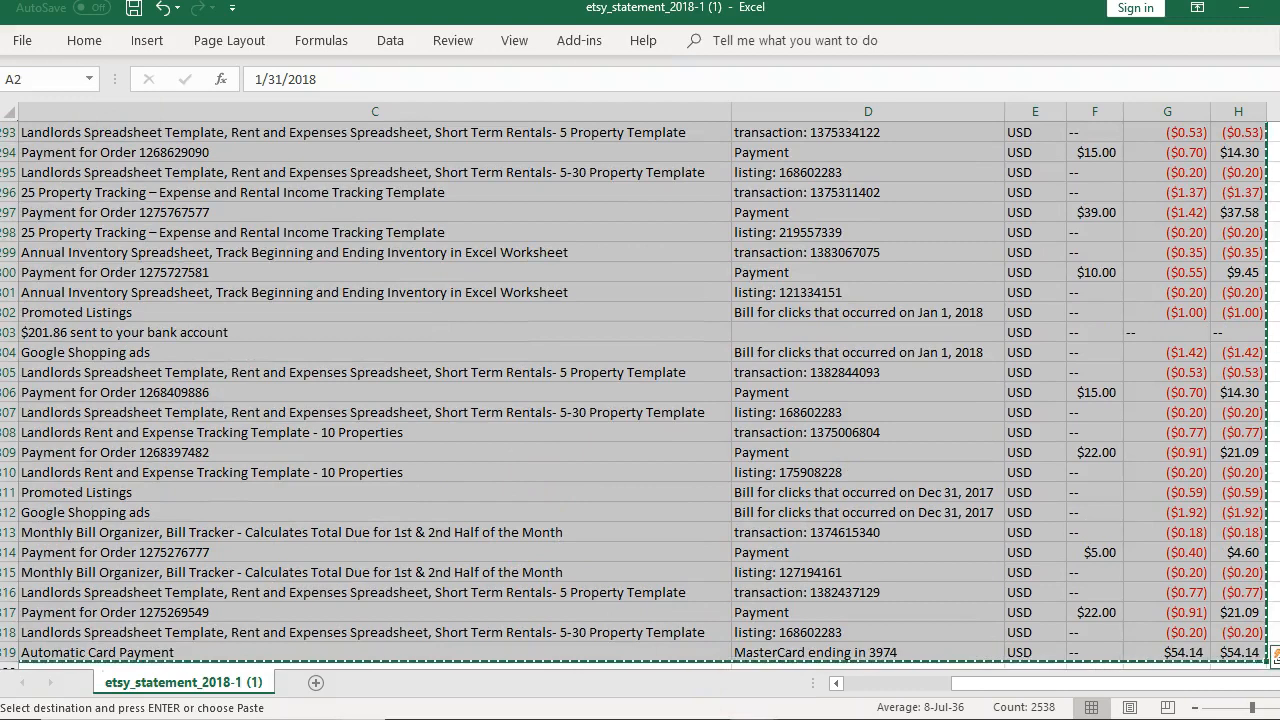
Switch to the Monthly Multi-Venue Sales Expenses Template- Final - with data workbook and open its Etsy Monthly Fees sheet
click(754, 719)
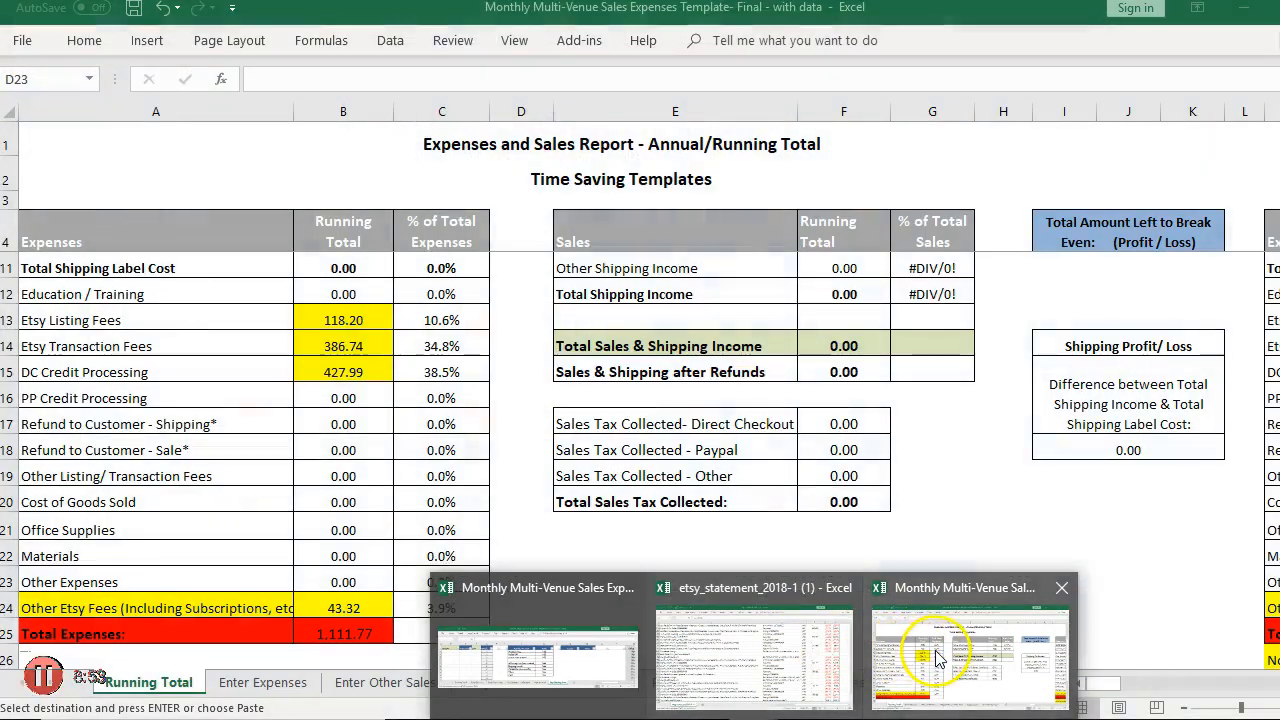
click(928, 651)
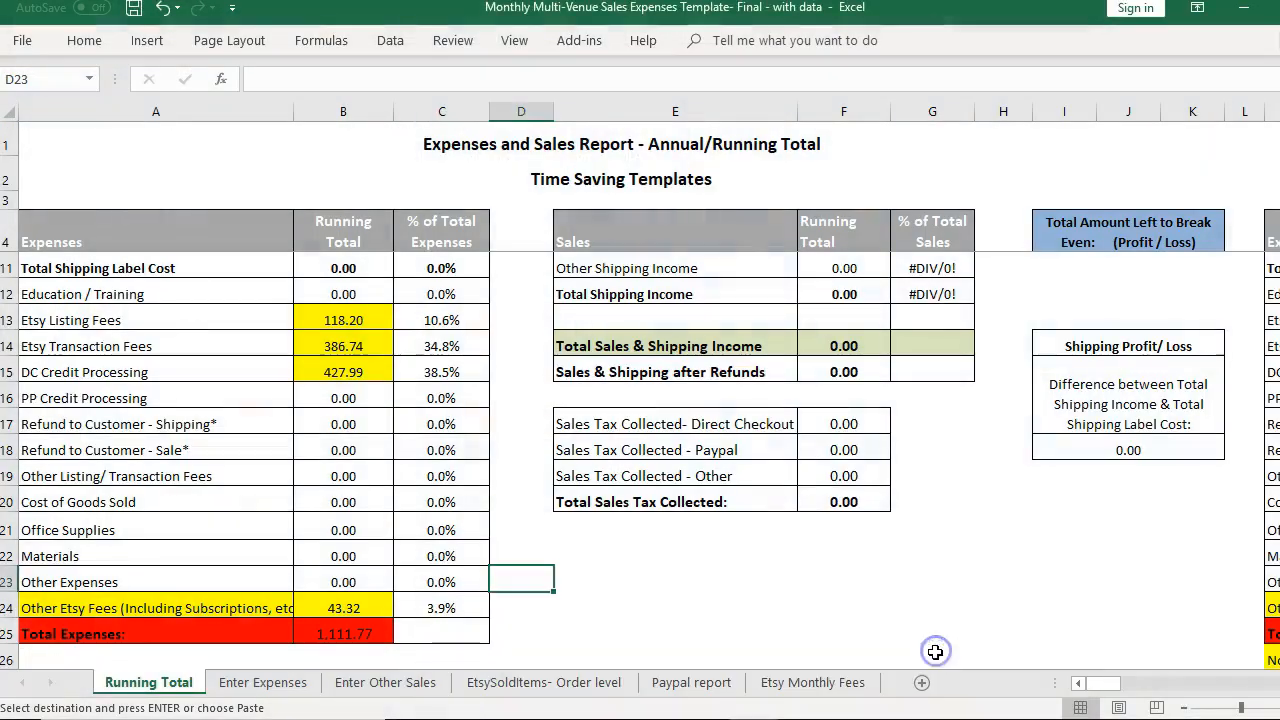
click(662, 553)
click(800, 685)
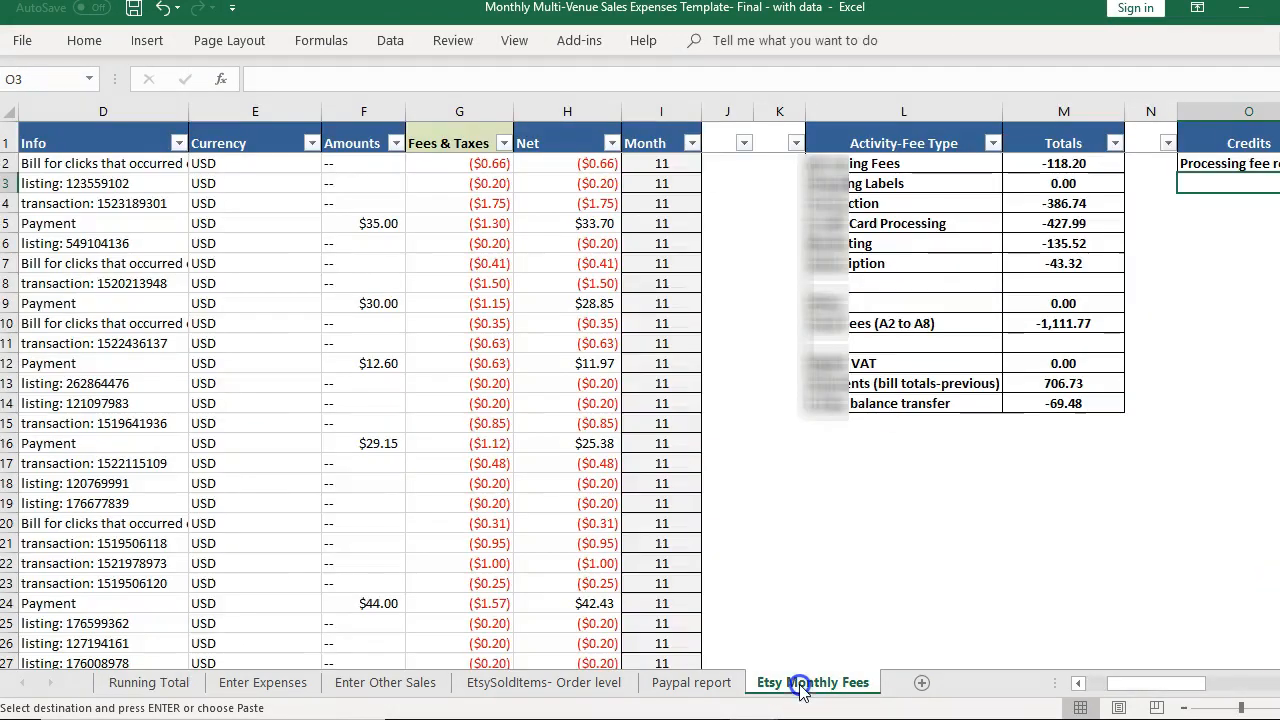
Paste the copied January entries below the existing Etsy Monthly Fees data, starting in the first empty Date cell, A2358
click(50, 596)
key(Left)
key(Left)
key(Left)
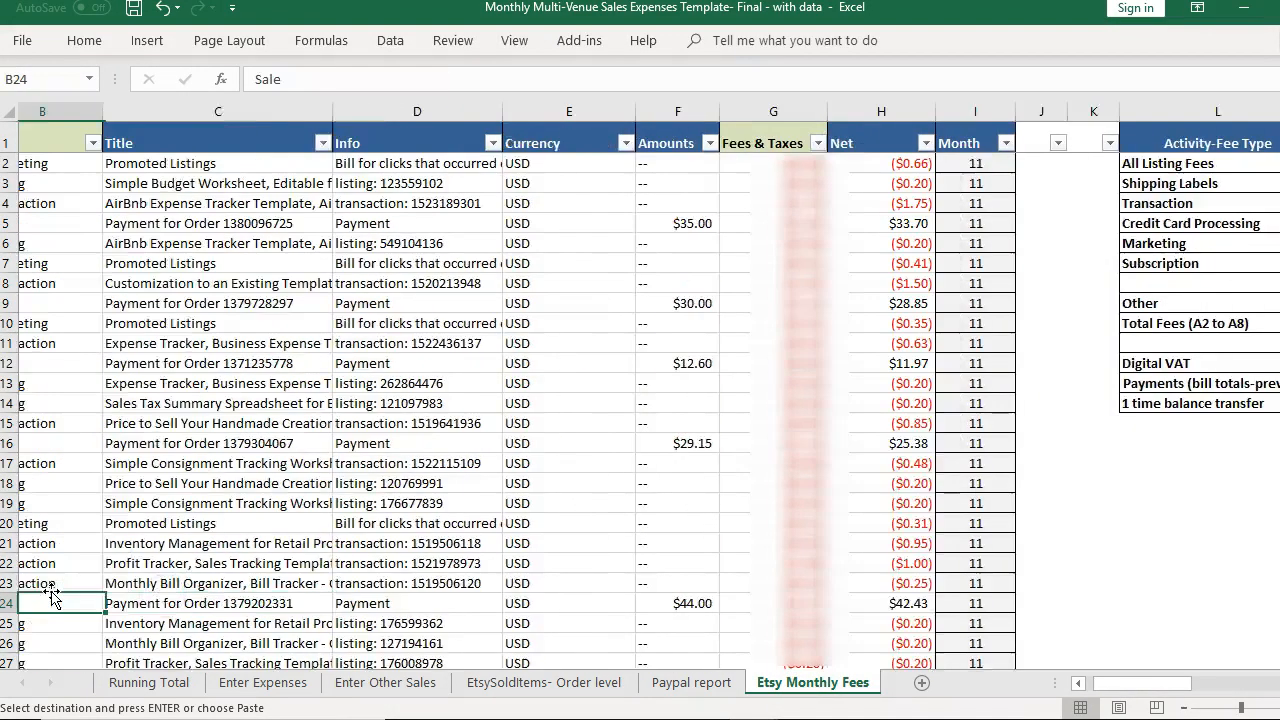
key(ctrl+Down)
key(Down)
key(Down)
key(Down)
key(Down)
key(Down)
key(Down)
key(Down)
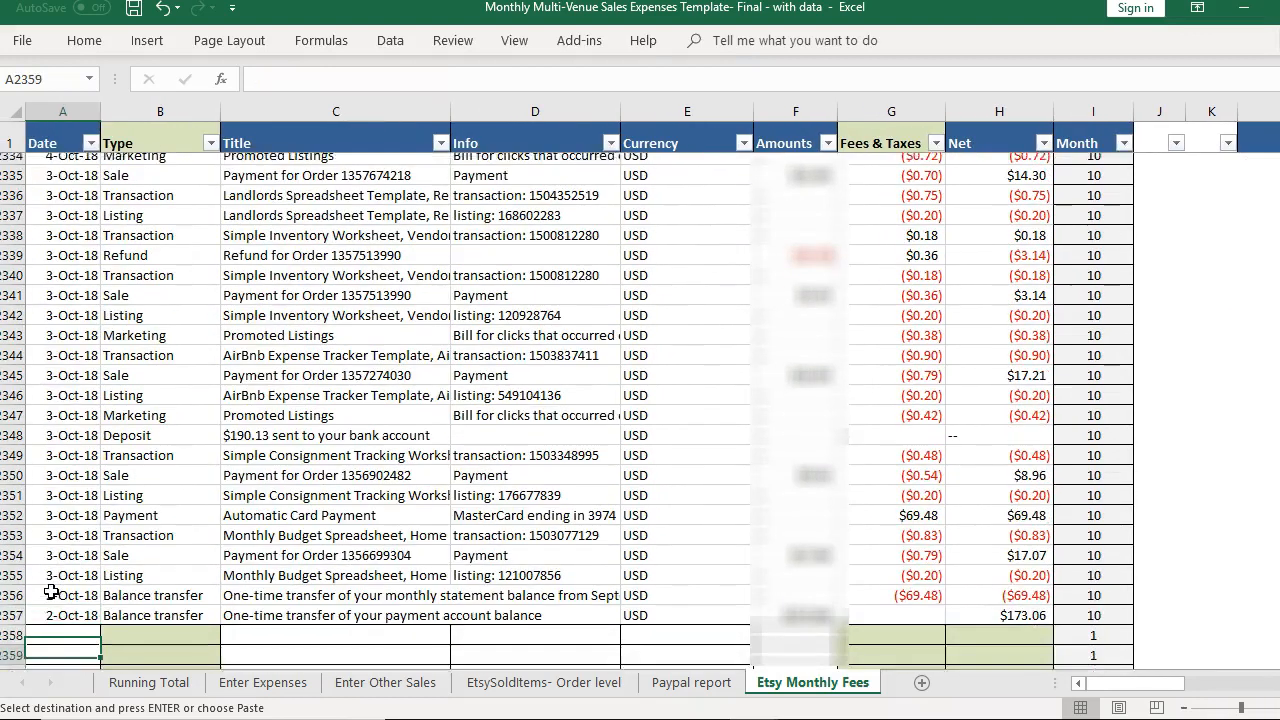
key(Down)
key(Down)
key(Up)
key(Up)
key(Up)
key(Up)
key(Up)
key(Up)
key(Up)
key(Up)
key(Up)
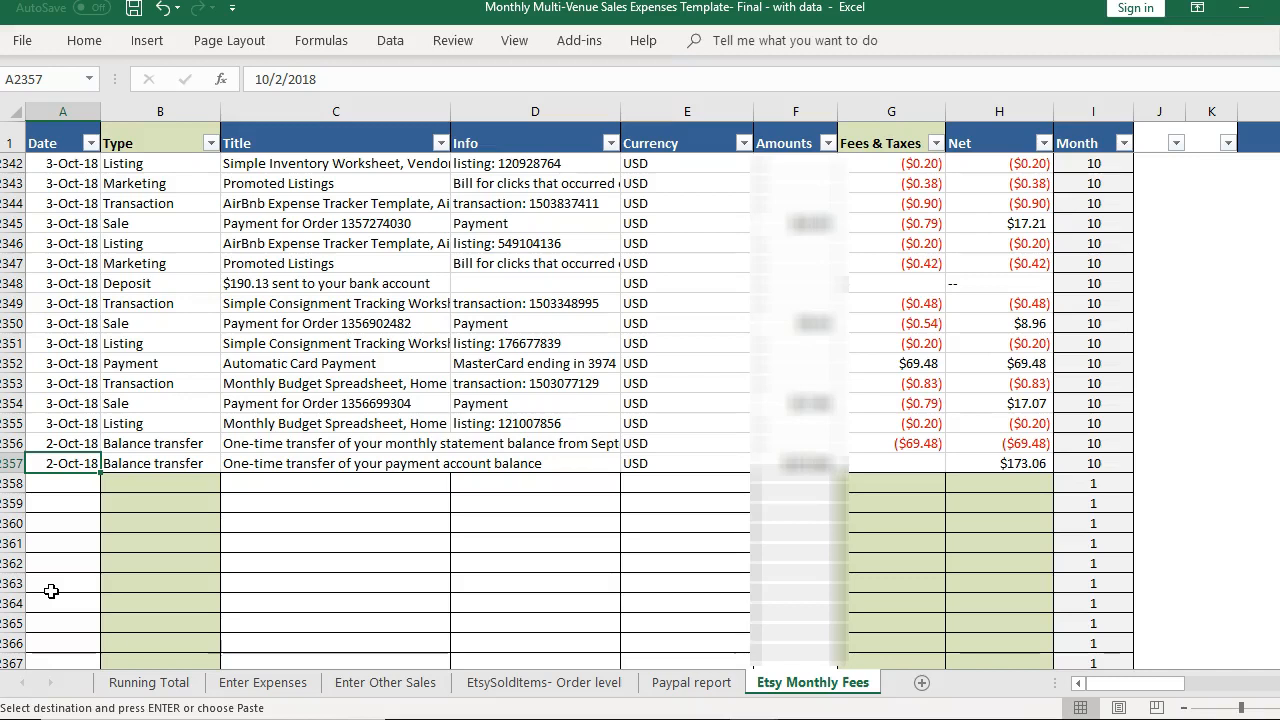
key(Down)
key(Return)
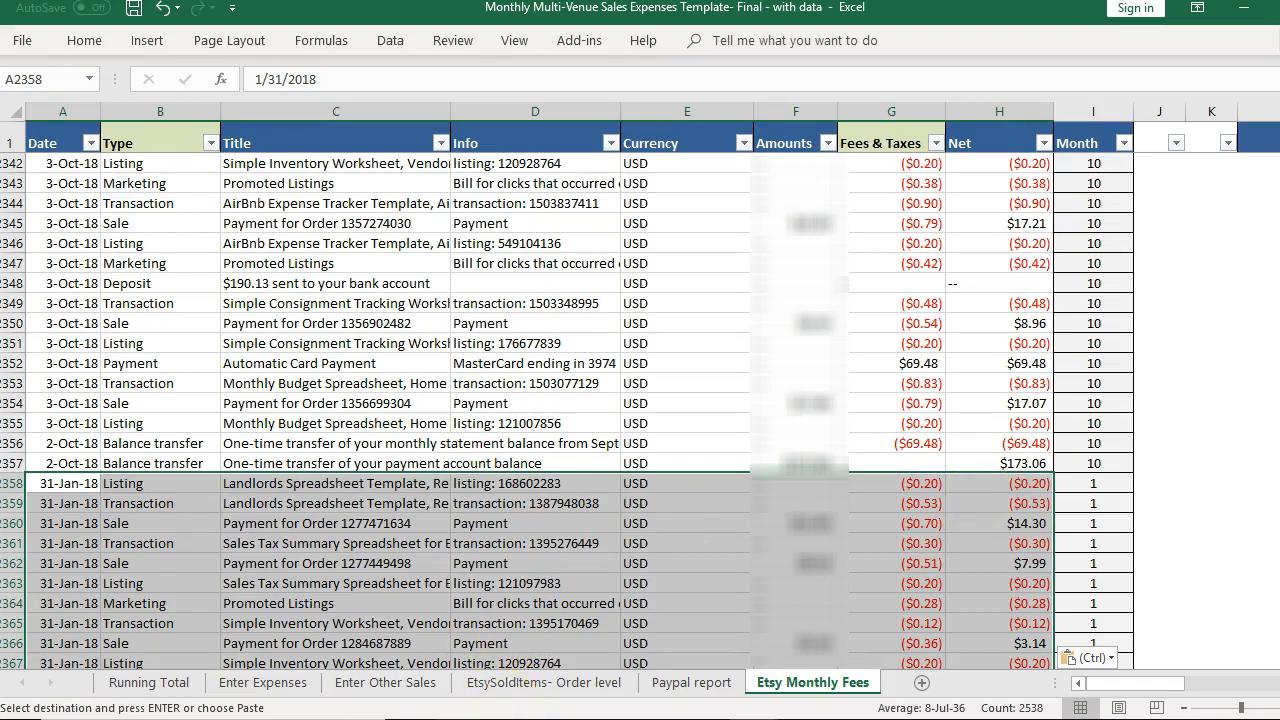
Switch to the Etsy monthly statement page, change the month to February 2018 and bring up its list of all activities
mouse_move(461, 717)
click(461, 692)
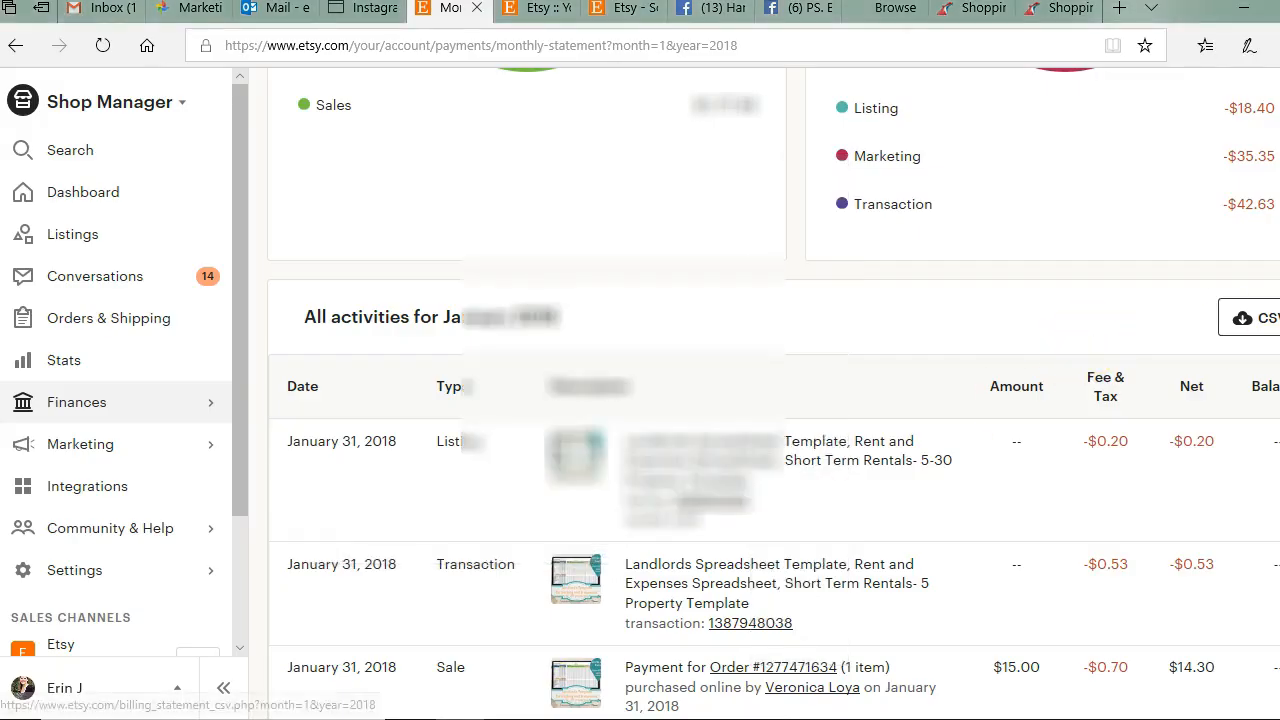
scroll(770, 400, up, 4)
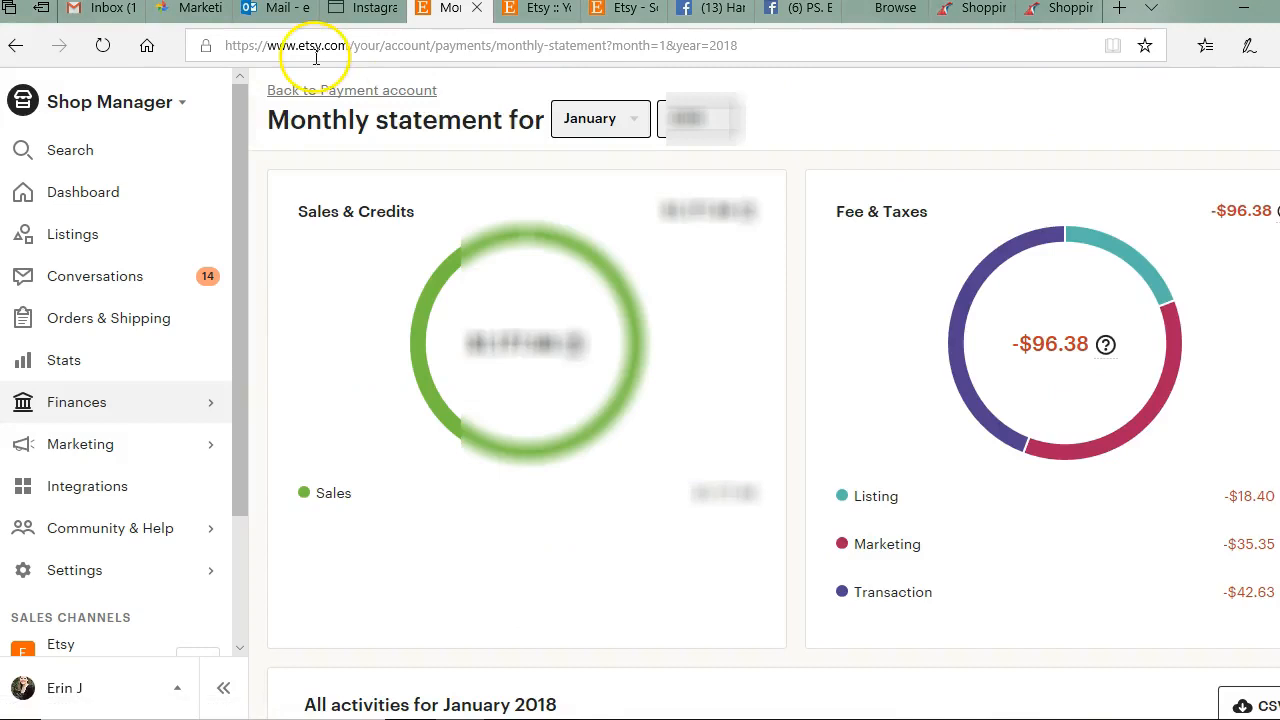
click(643, 124)
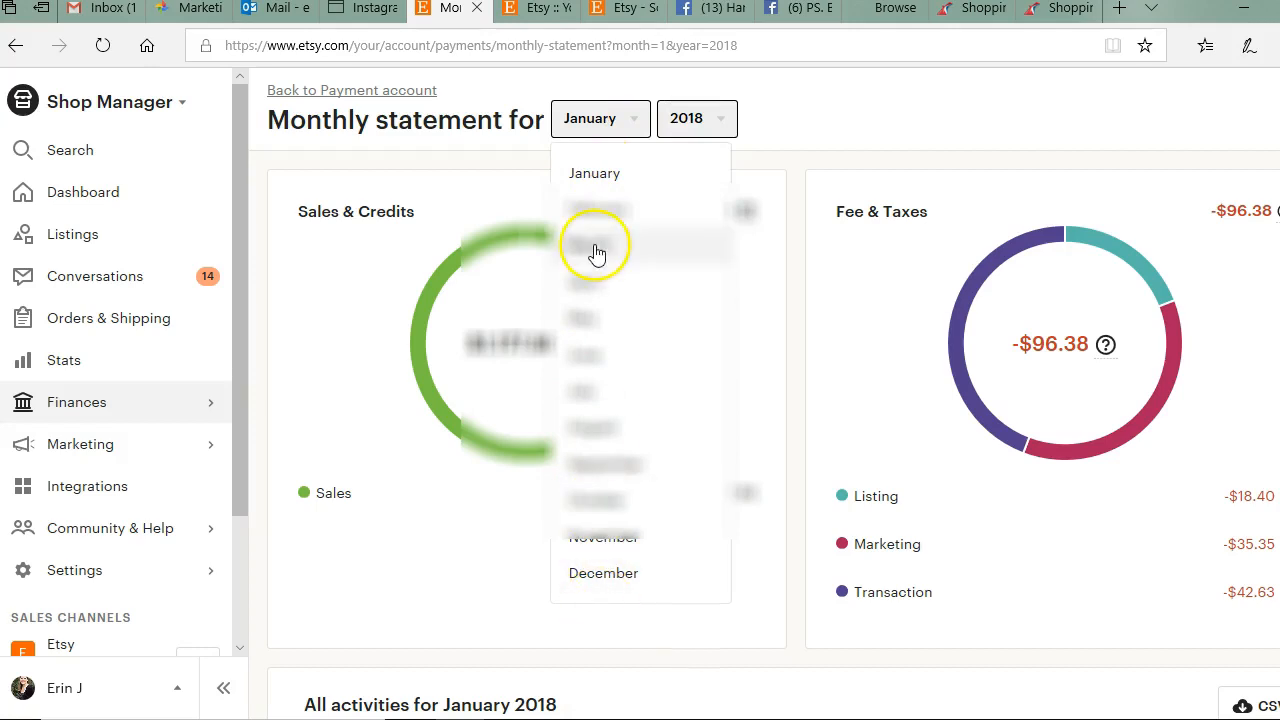
click(600, 212)
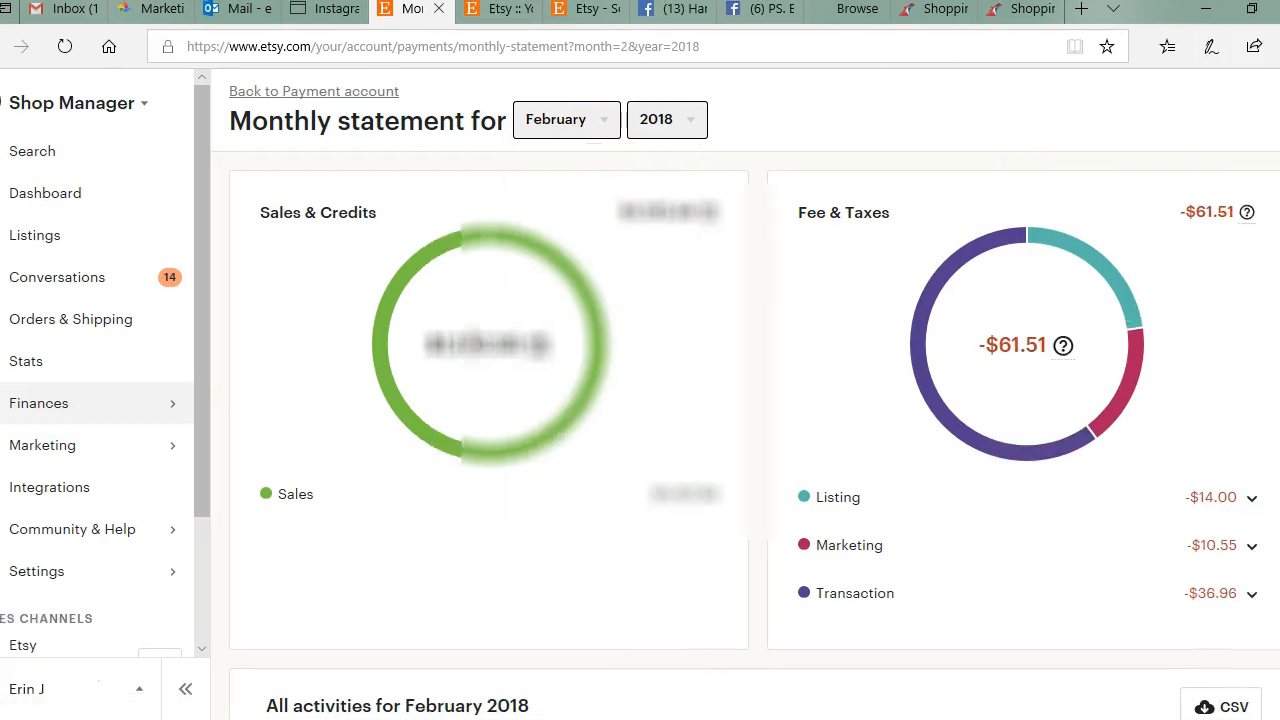
scroll(843, 671, down, 3)
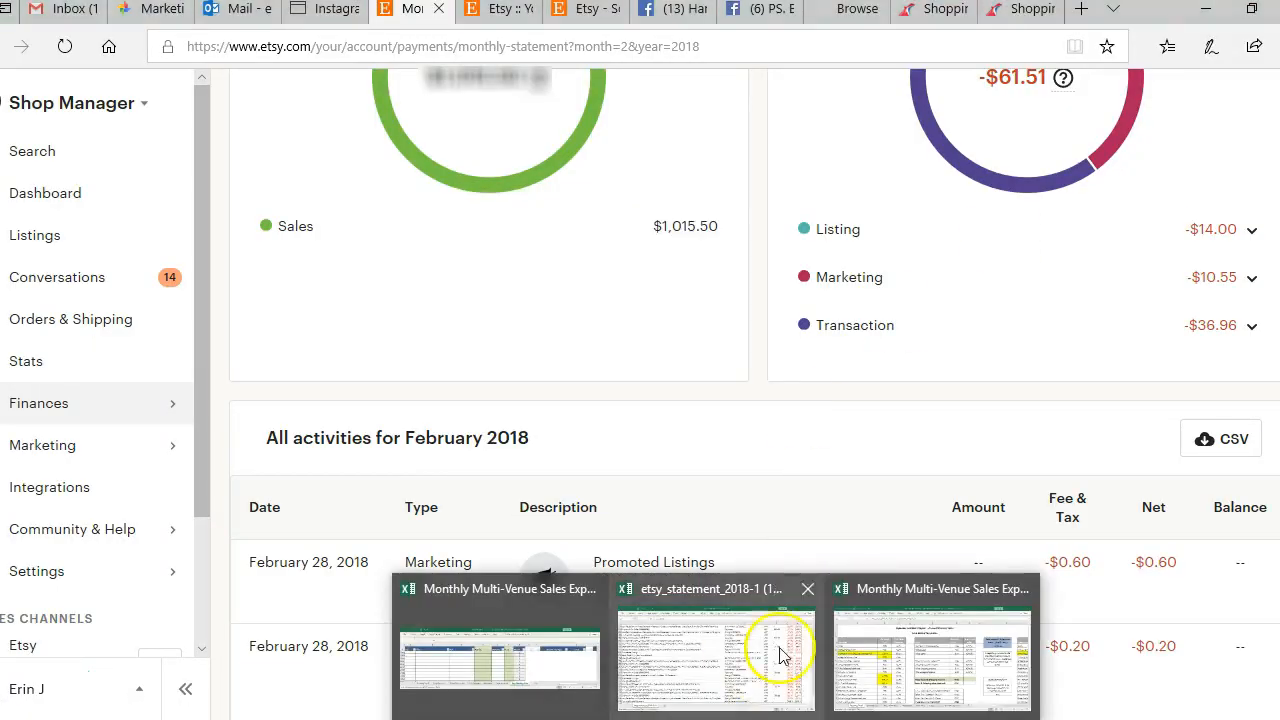
Return to the template's Running Total sheet and examine the annual totals and the January Expenses and Sales Report
click(908, 667)
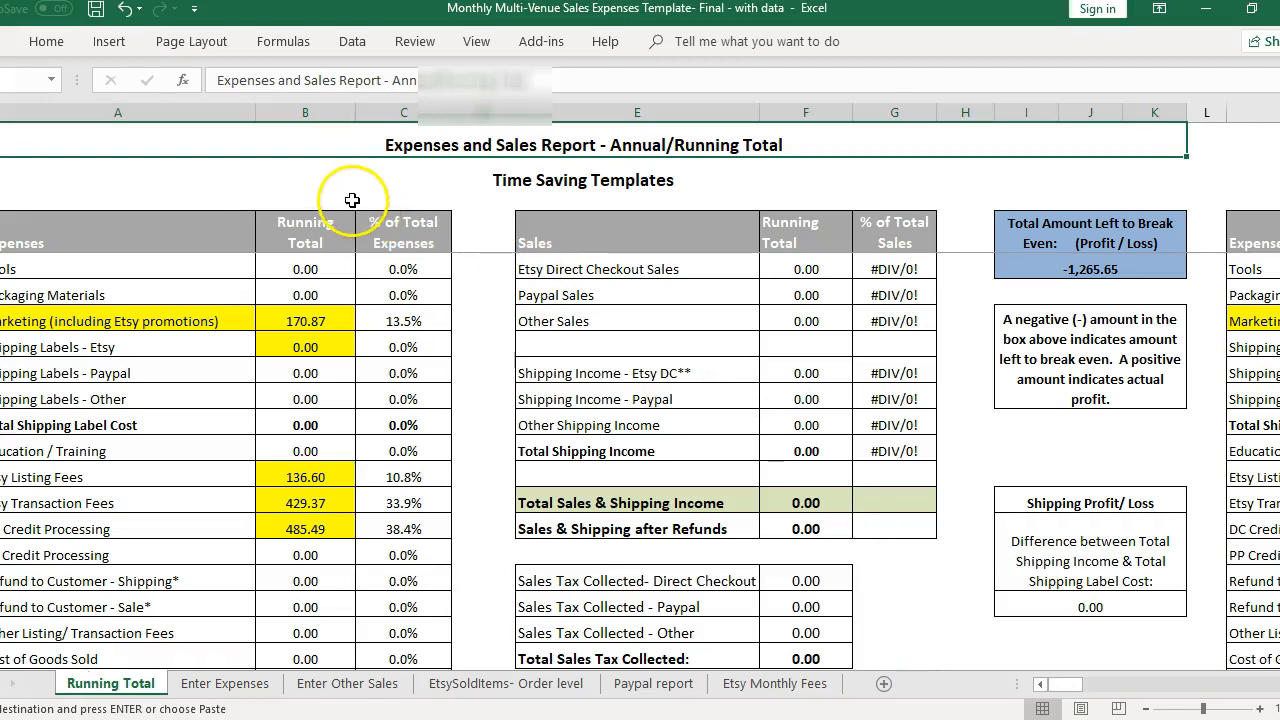
click(350, 200)
key(Down)
key(Right)
key(Right)
key(Right)
key(Right)
key(Right)
key(Right)
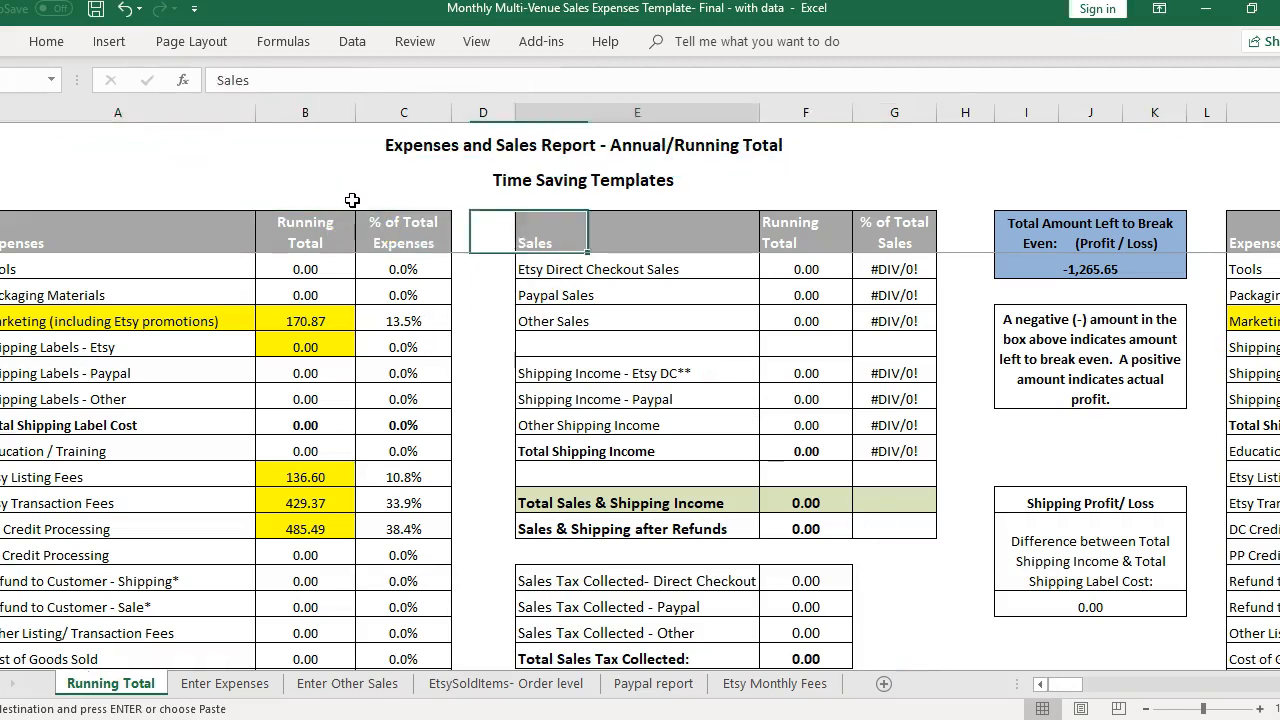
key(Right)
key(Right)
key(Right)
key(Right)
key(Right)
key(Right)
key(Right)
key(Right)
key(Right)
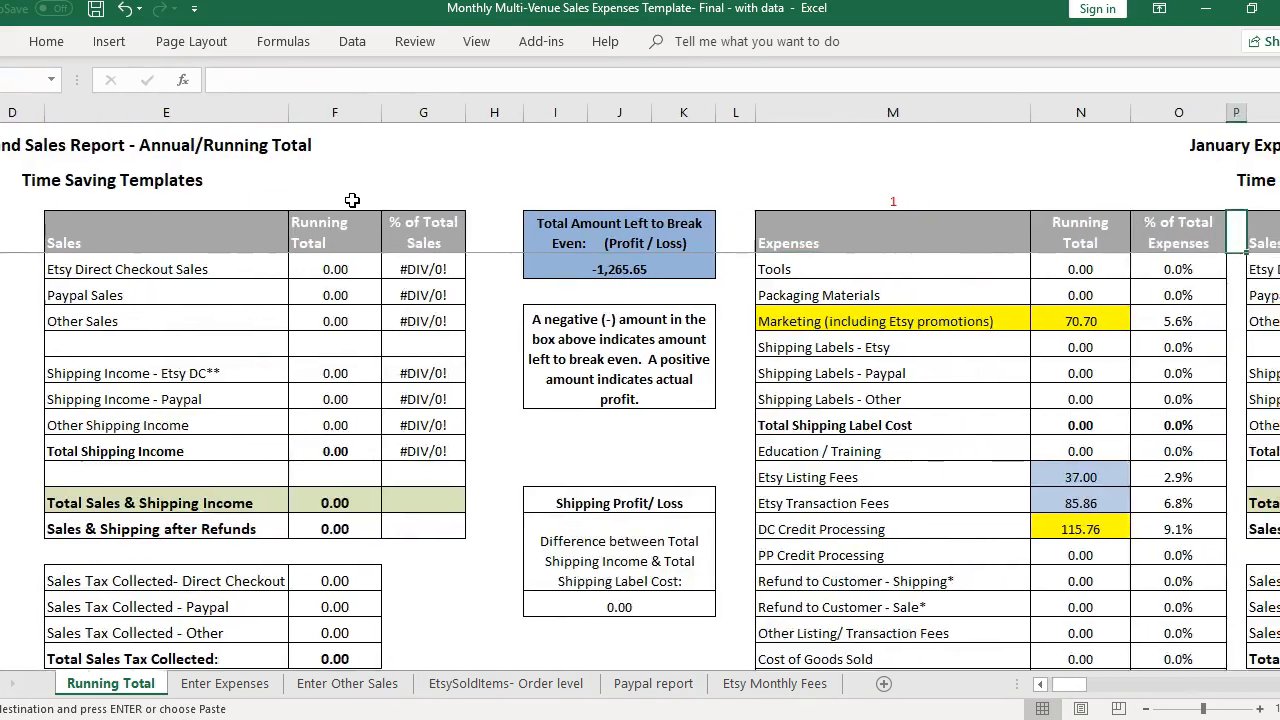
key(Right)
key(Right)
key(Right)
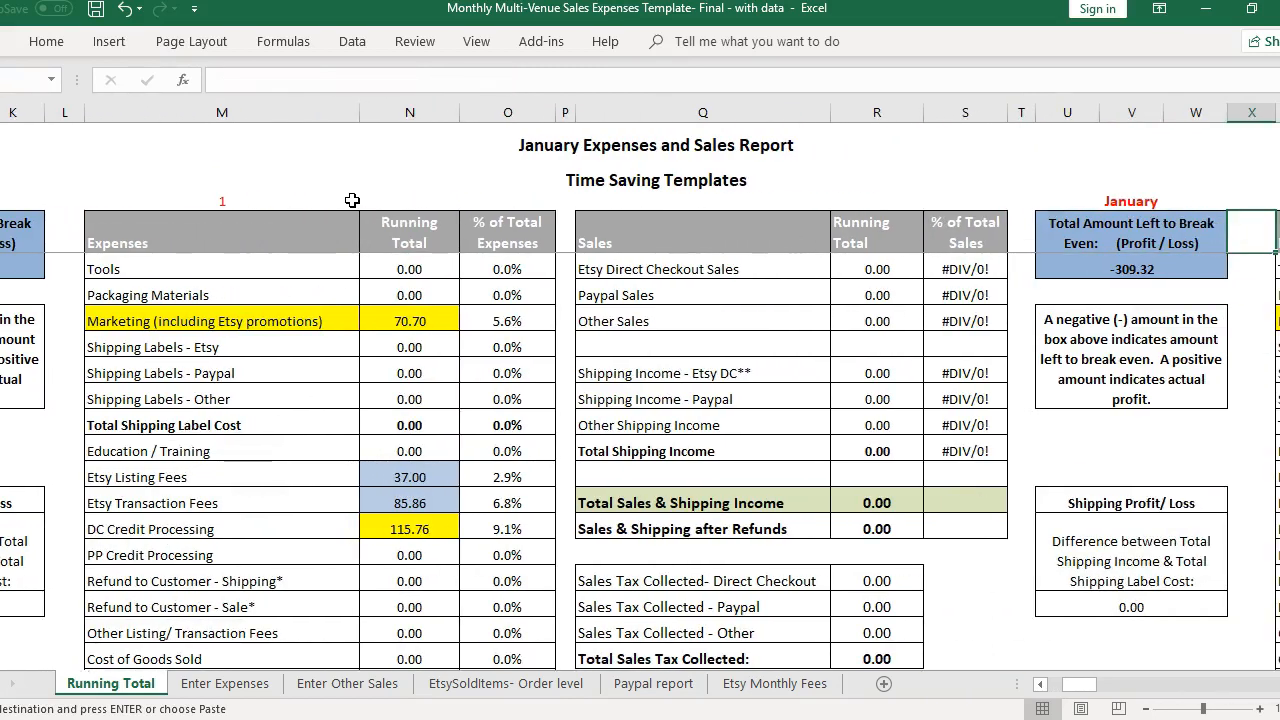
key(Down)
key(Down)
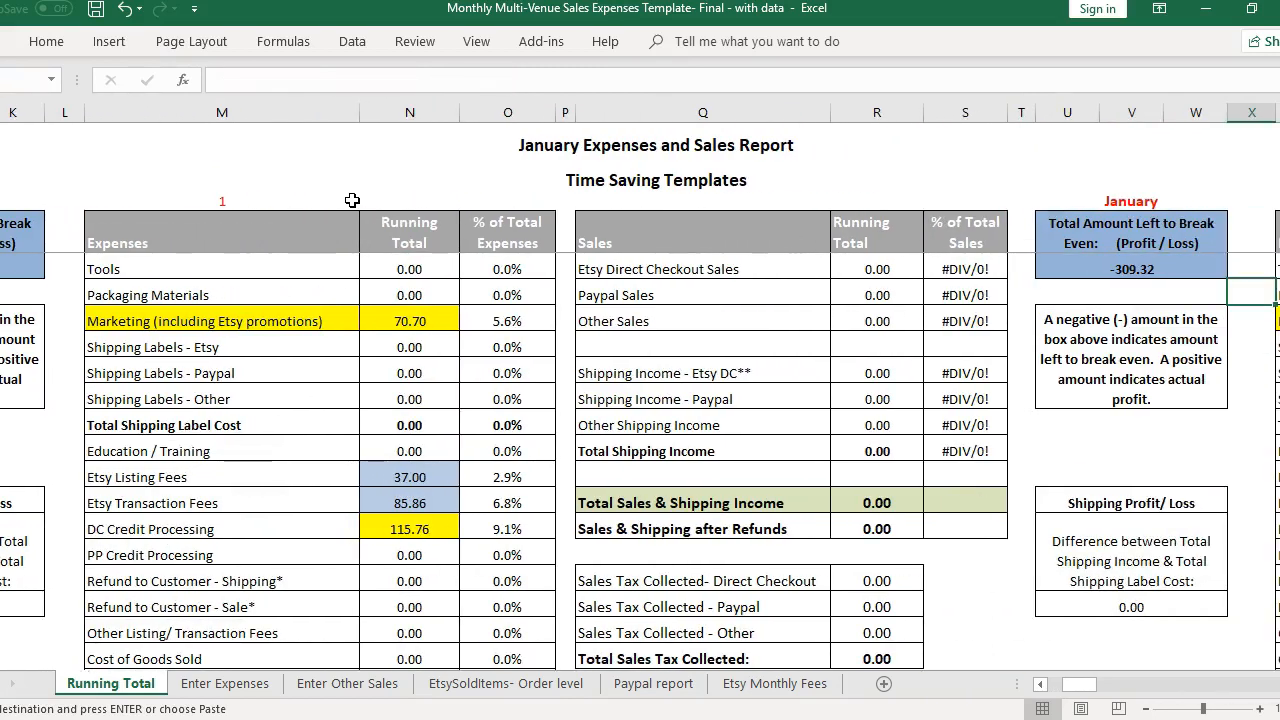
Examine the February Expenses and Sales Report and continue across to the March expenses
key(Right)
key(Right)
key(Right)
key(Right)
key(Right)
key(Right)
key(Right)
key(Right)
key(Right)
key(Right)
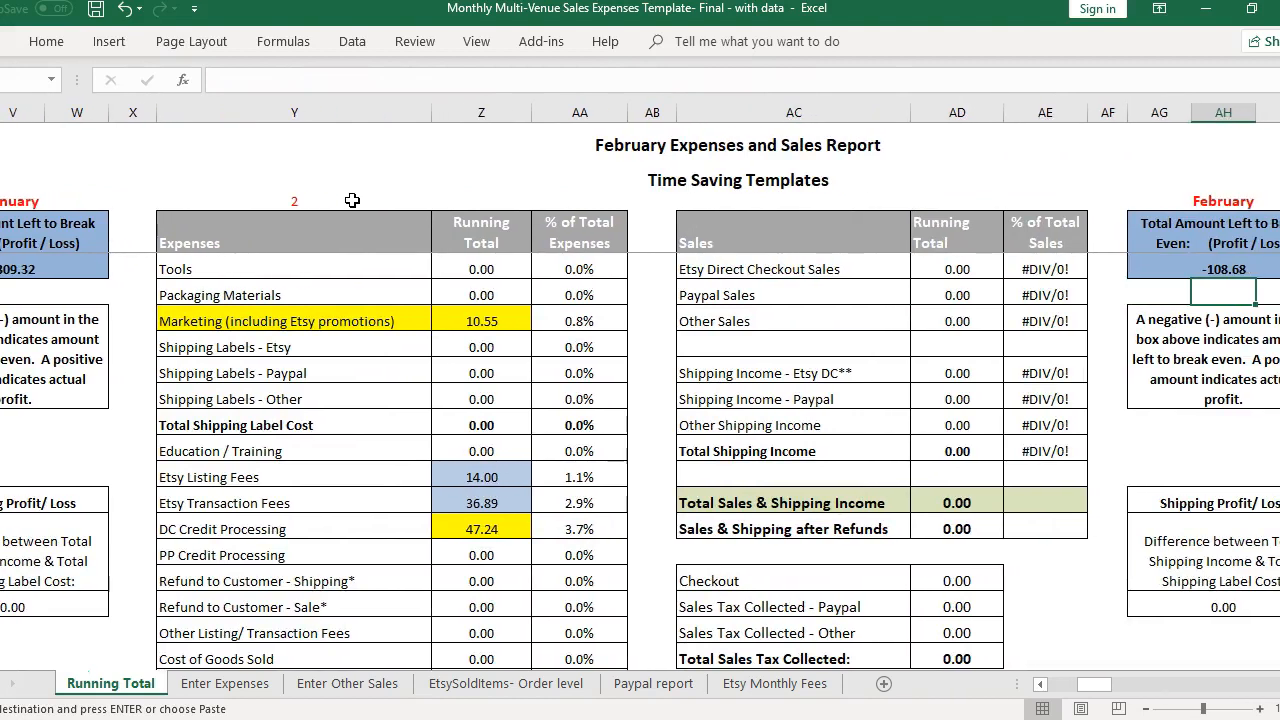
key(Right)
key(Right)
key(Right)
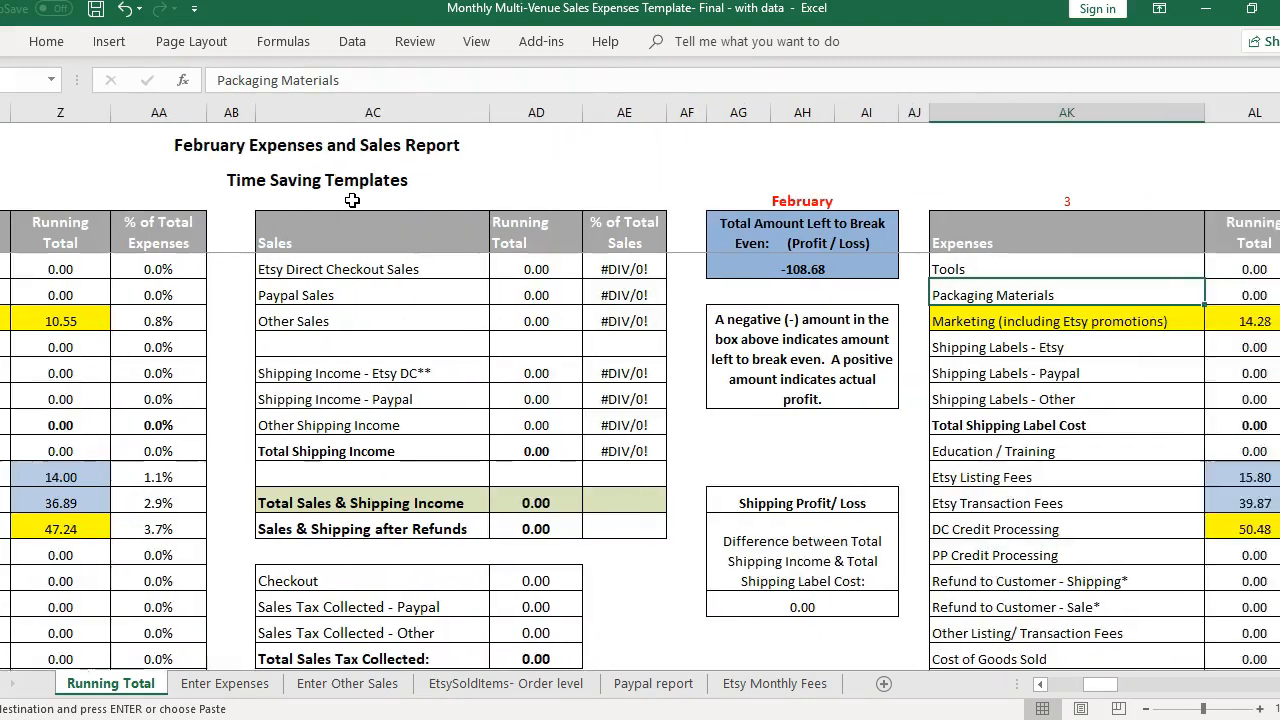
Go back from March to the February report and review its marketing, listing, transaction and credit processing expenses
key(Left)
key(Left)
key(Left)
key(Left)
key(Left)
key(Left)
key(Left)
key(Left)
key(Left)
key(Left)
key(Left)
key(Left)
key(Left)
key(Left)
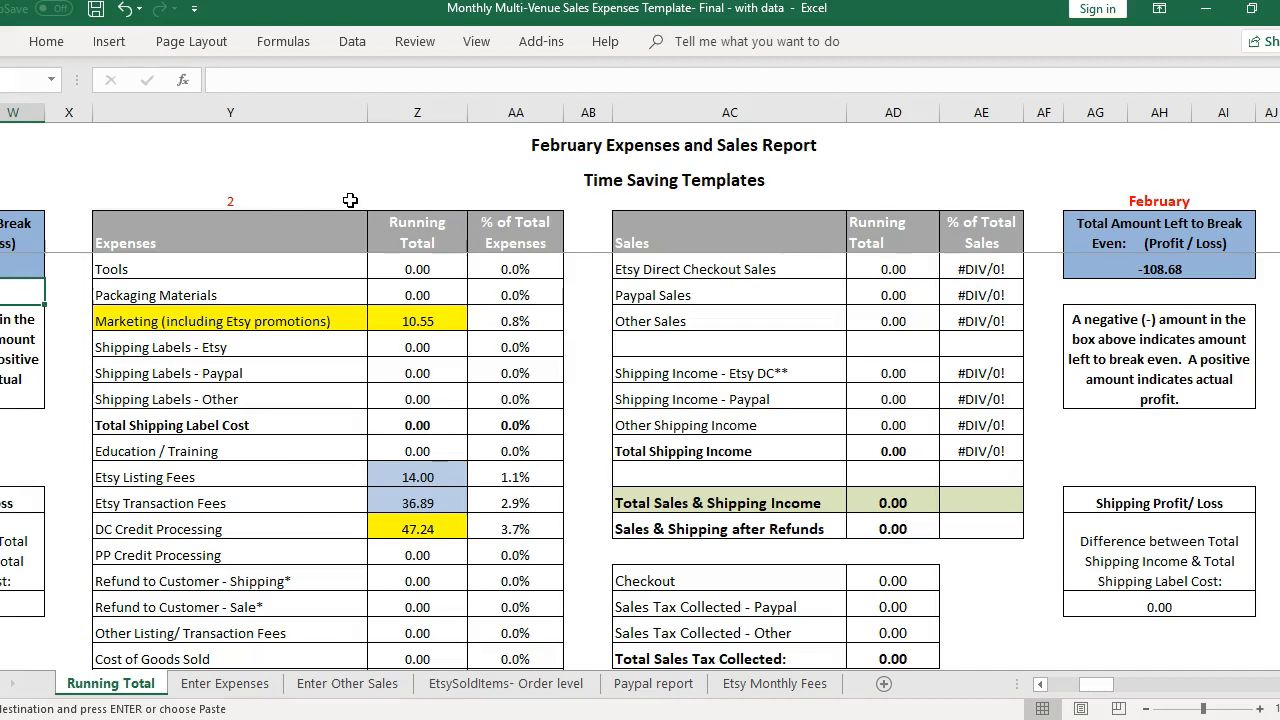
click(220, 377)
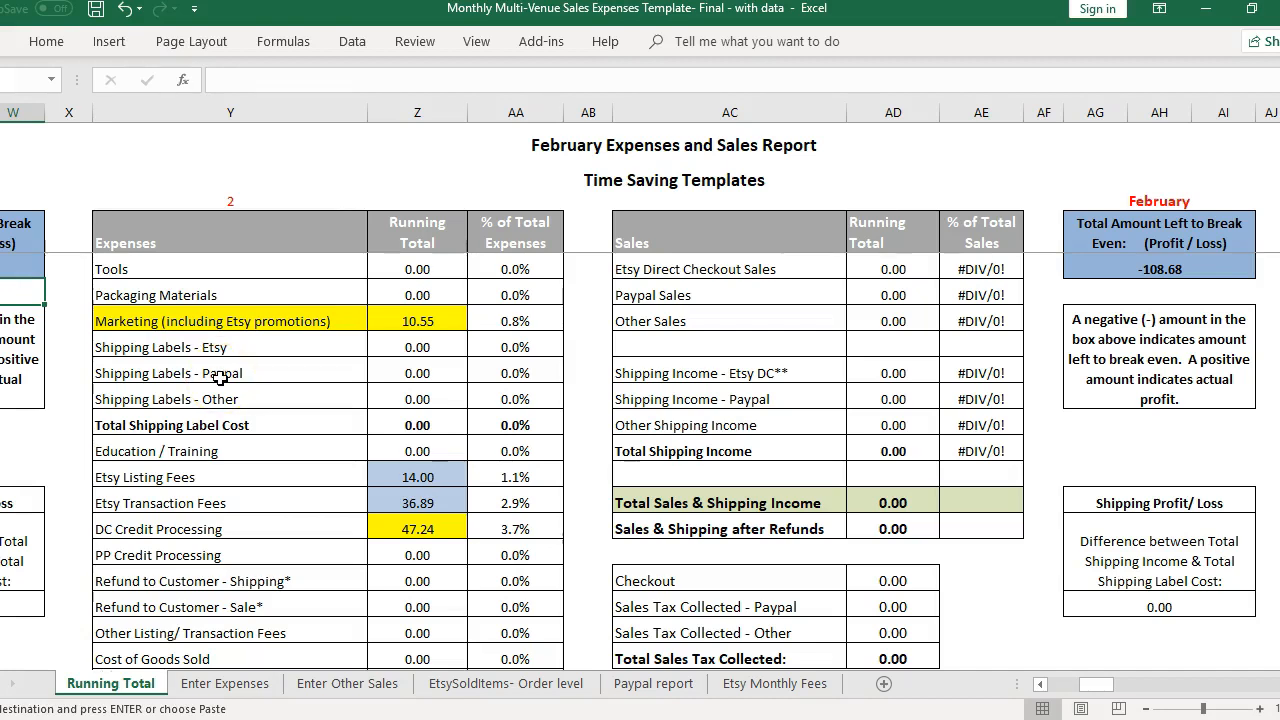